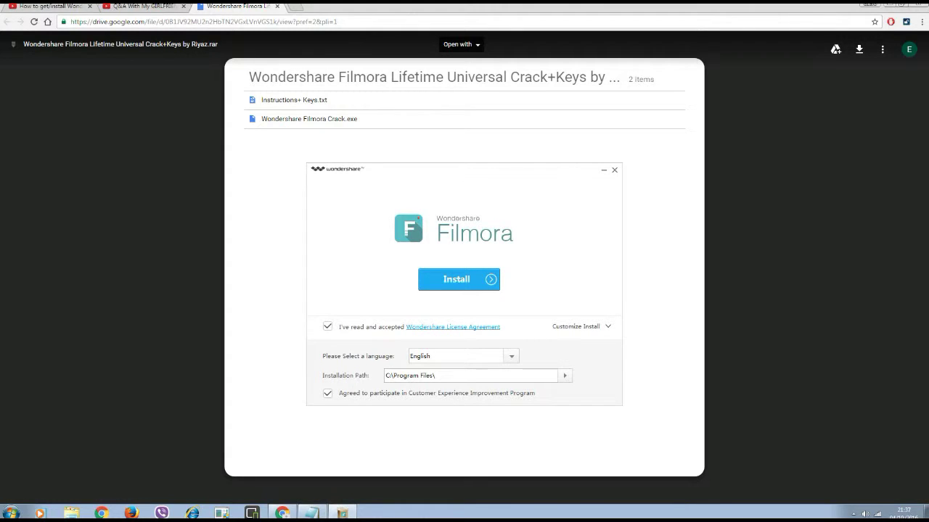
Start installing Filmora in English to C:\Program Files\ with the license accepted.
key(Return)
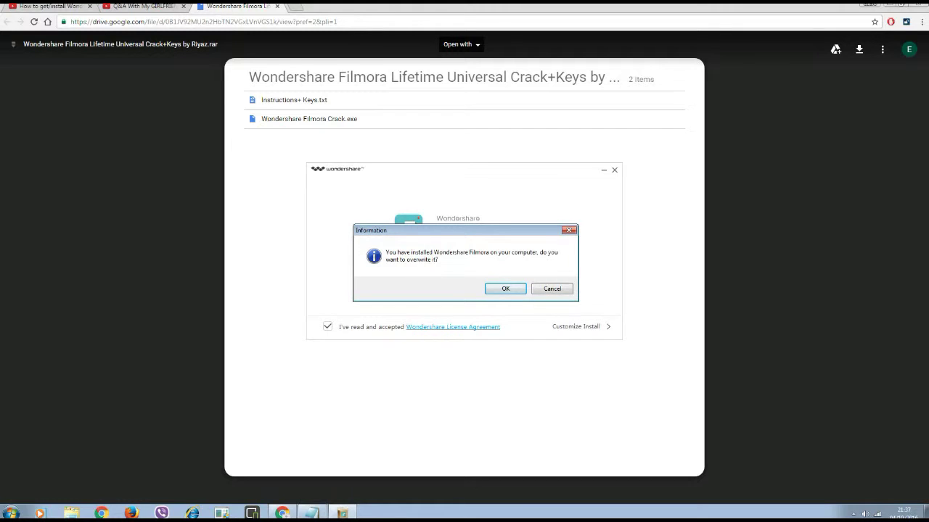
Confirm overwriting the existing Filmora install and shrink the Bandicam recorder to its mini bar.
key(Return)
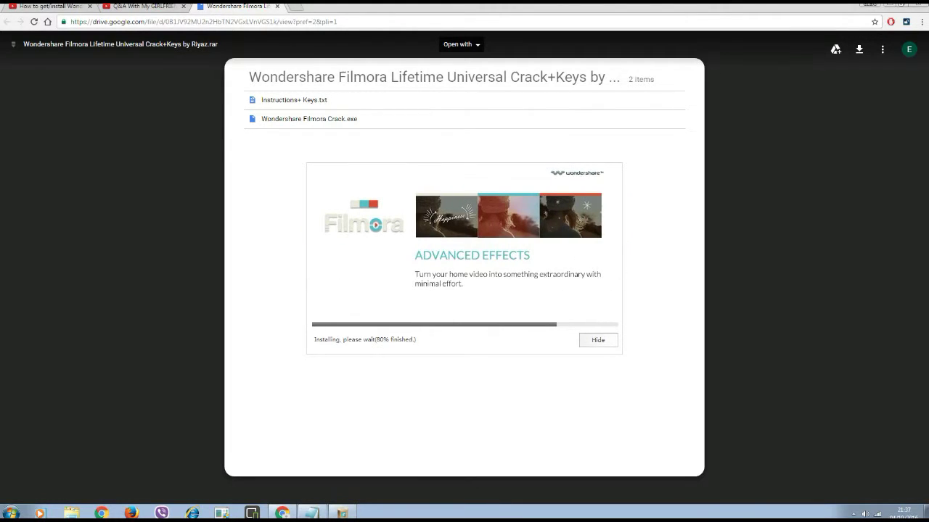
click(853, 513)
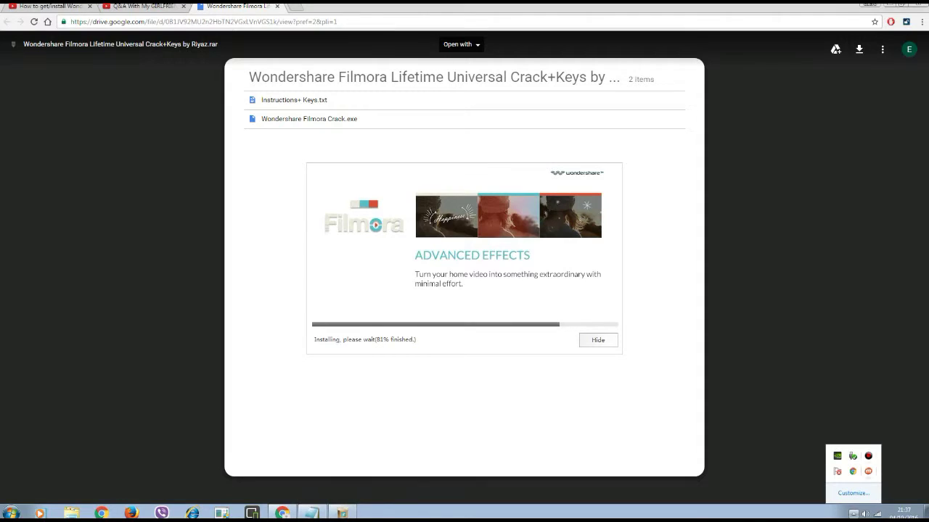
click(867, 456)
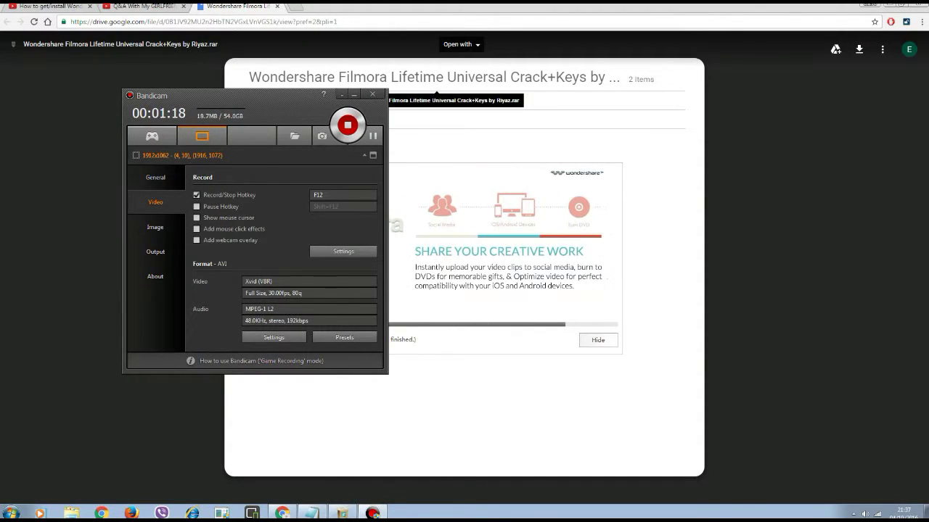
click(372, 155)
mouse_move(508, 6)
mouse_down()
mouse_move(489, 104)
mouse_move(499, 4)
mouse_up()
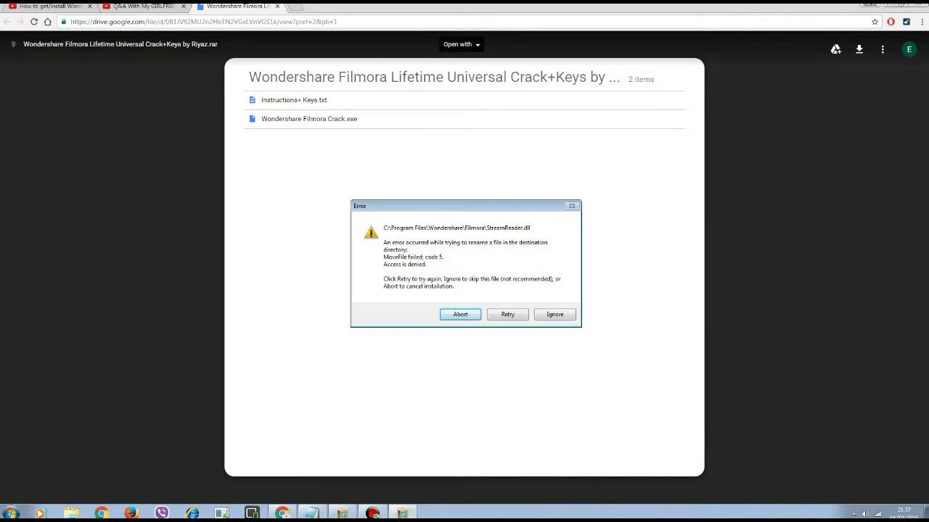
Ignore the StreamReader.dll error, then close the finished installer without launching Filmora.
key(Return)
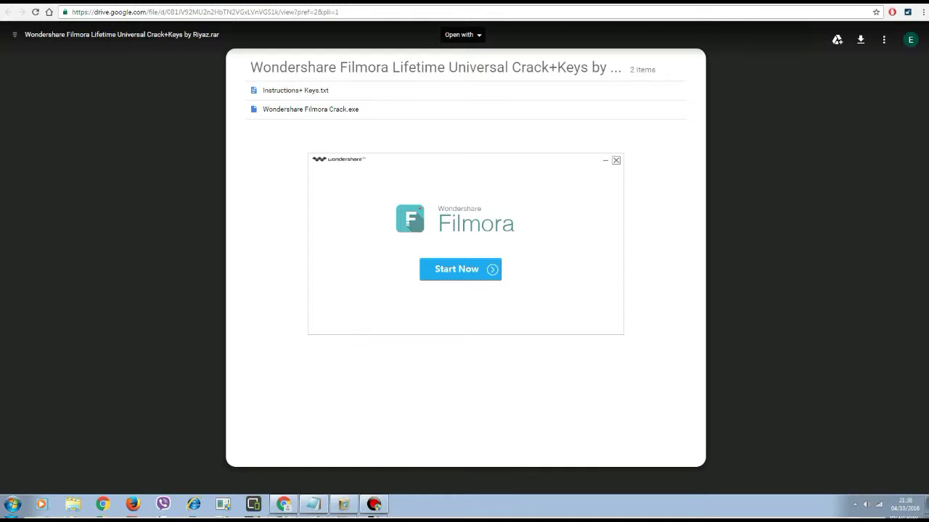
click(616, 159)
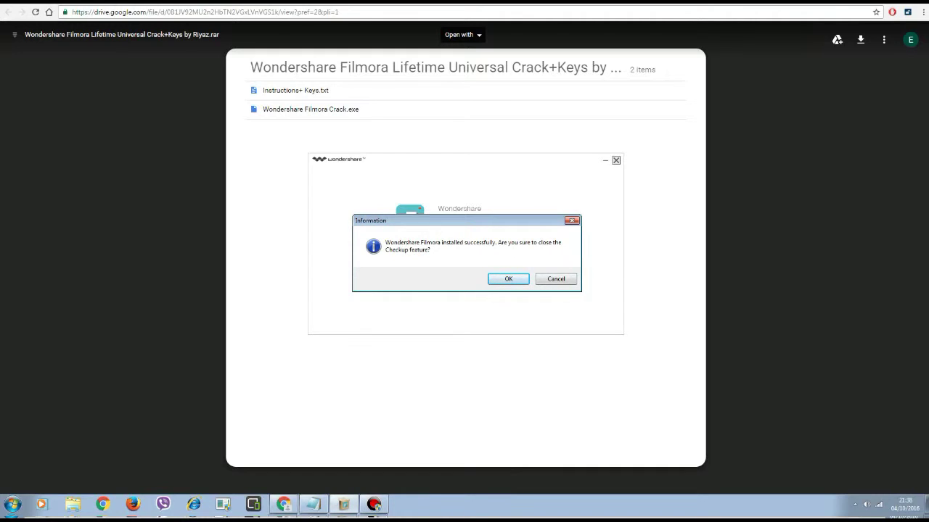
key(Return)
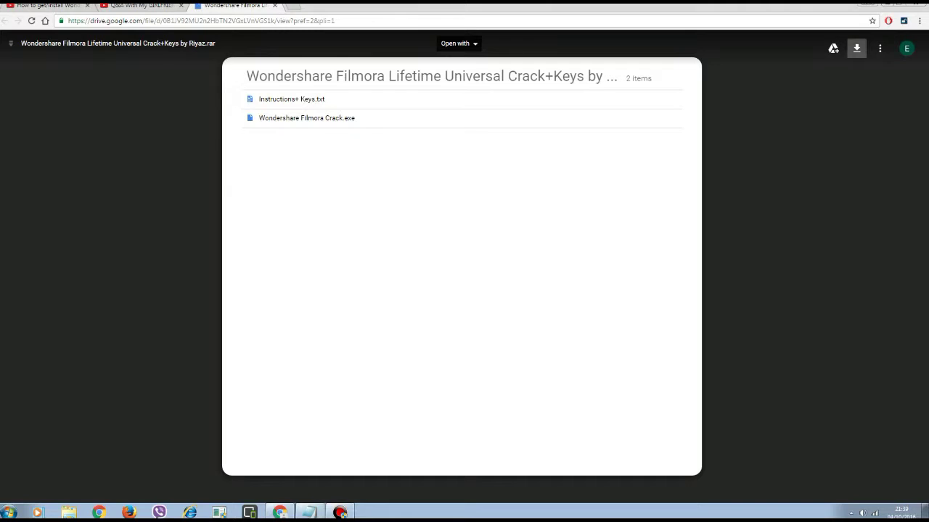
Download the Filmora Lifetime Universal Crack+Keys .rar and place it on the desktop.
click(856, 48)
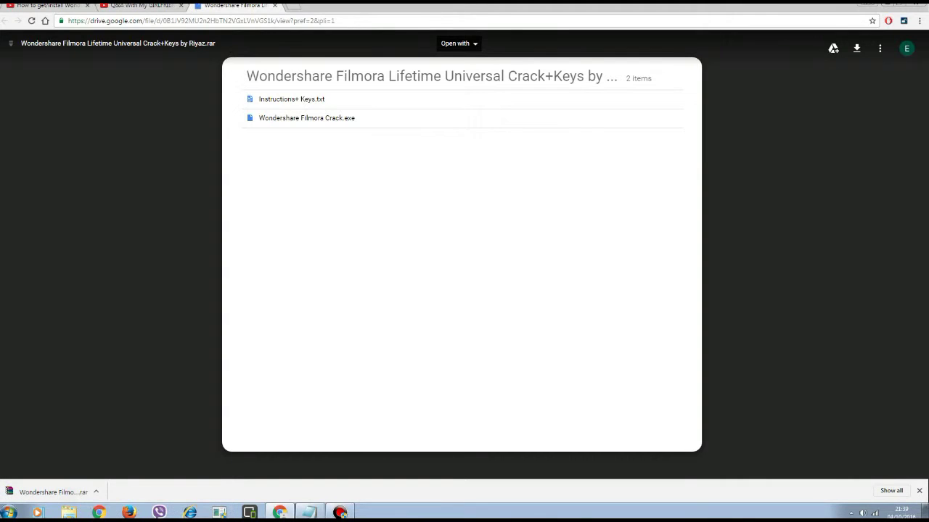
drag(926, 513, 707, 268)
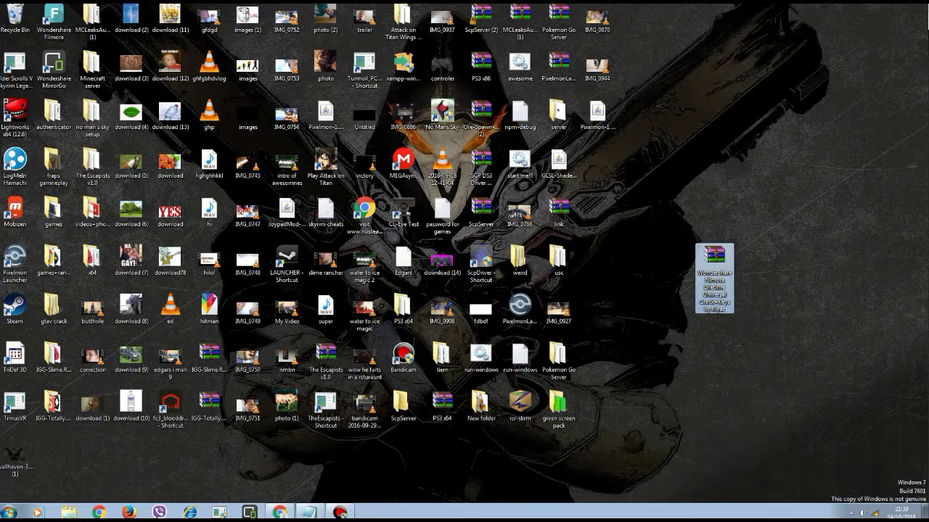
Extract Instructions+ Keys and Wondershare Filmora Crack to the desktop, then read the instructions.
key(Return)
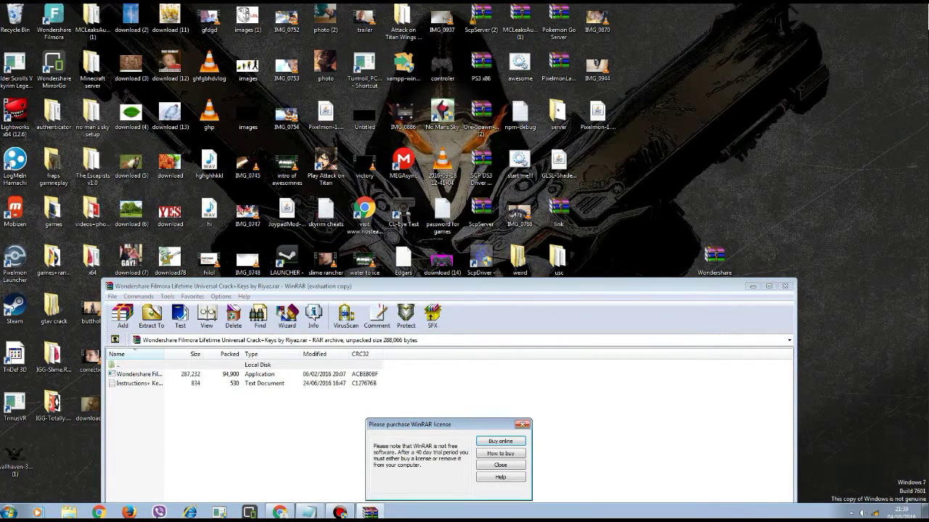
click(522, 424)
drag(117, 362, 150, 418)
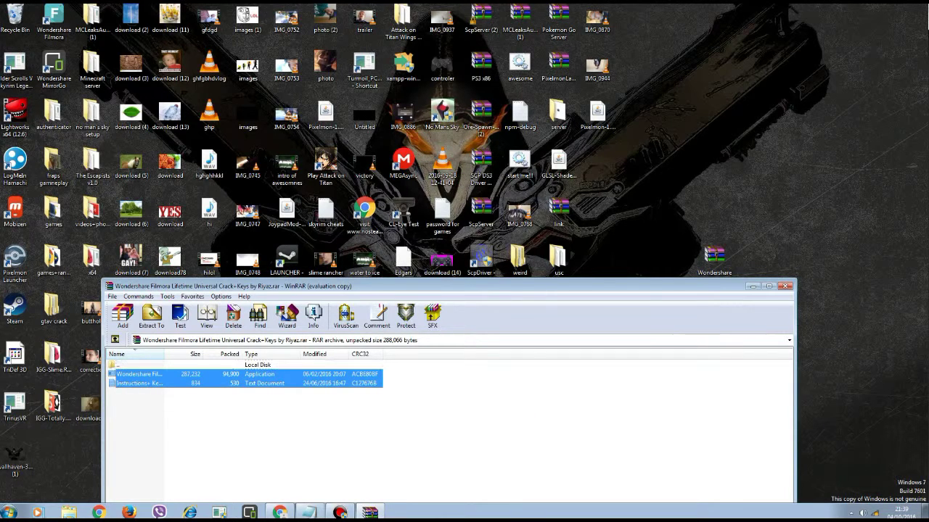
drag(138, 374, 791, 193)
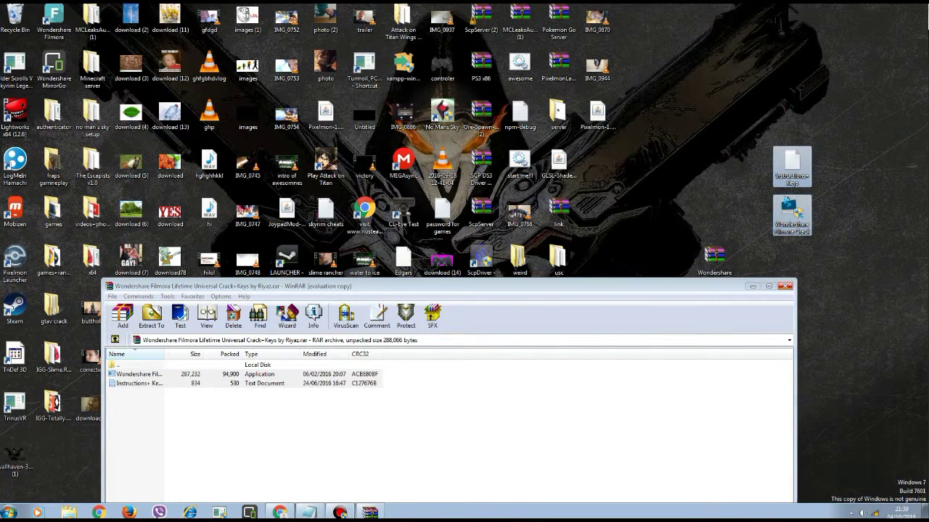
click(784, 286)
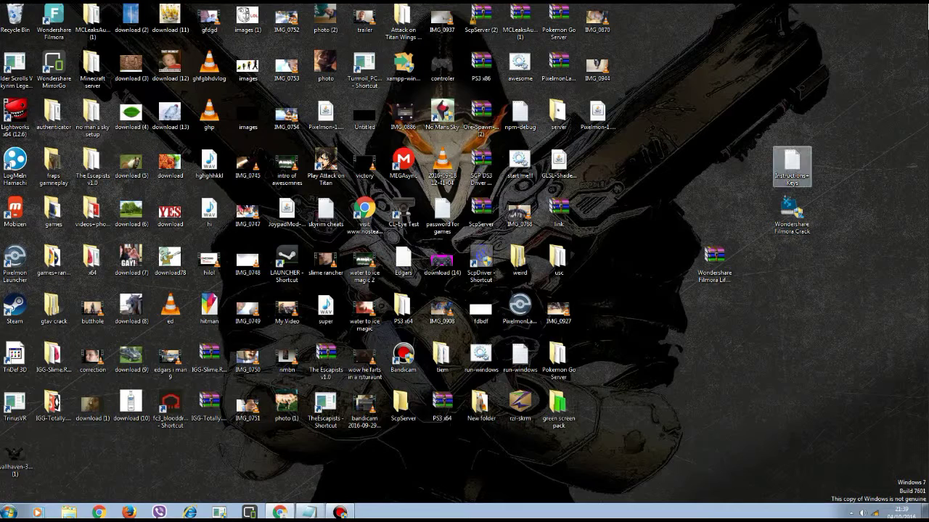
double_click(792, 165)
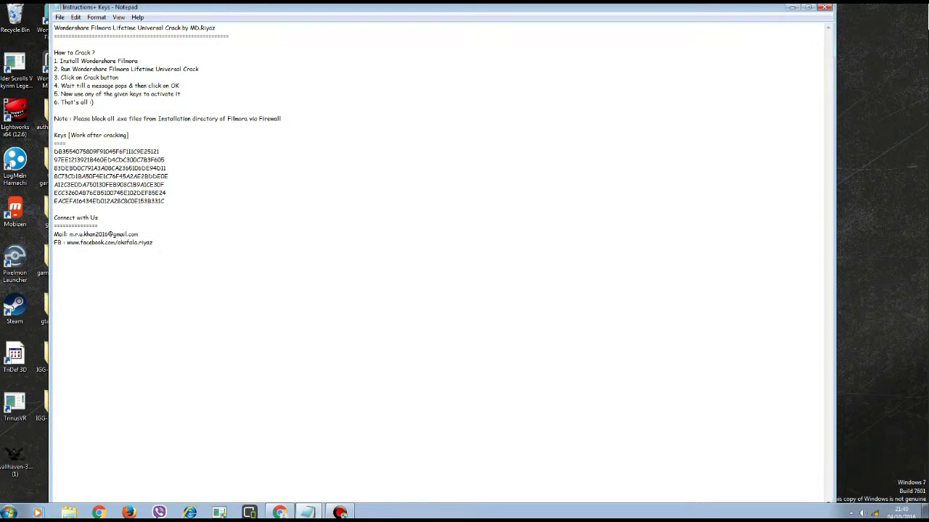
click(824, 6)
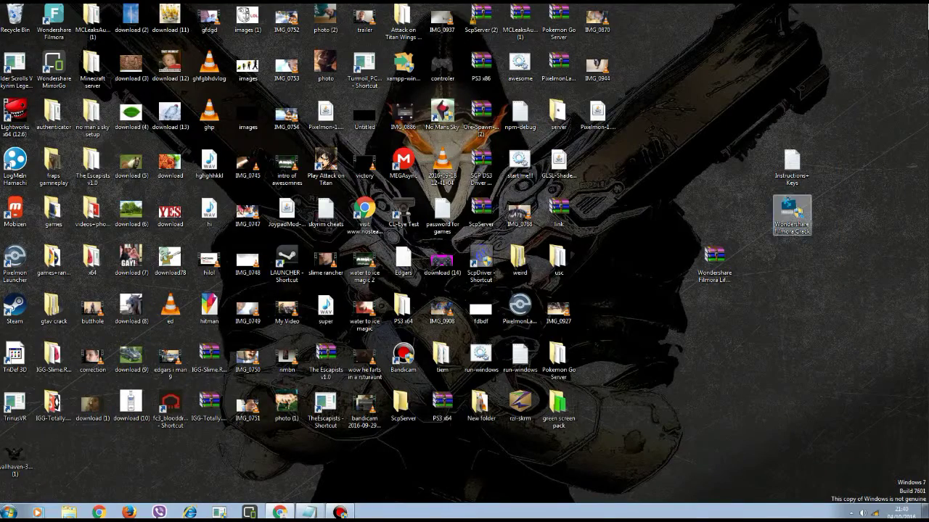
Run Wondershare Filmora Crack and apply it to the Filmora installation folder.
click(792, 214)
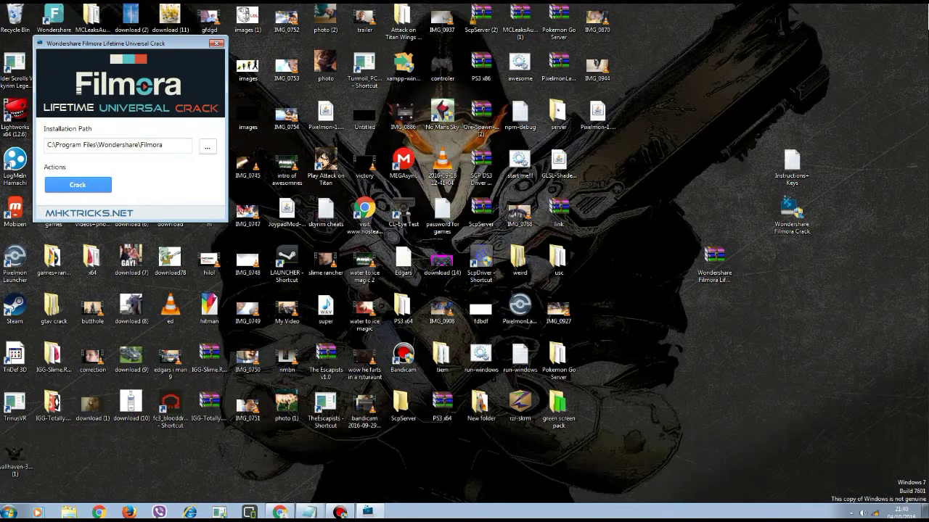
click(78, 185)
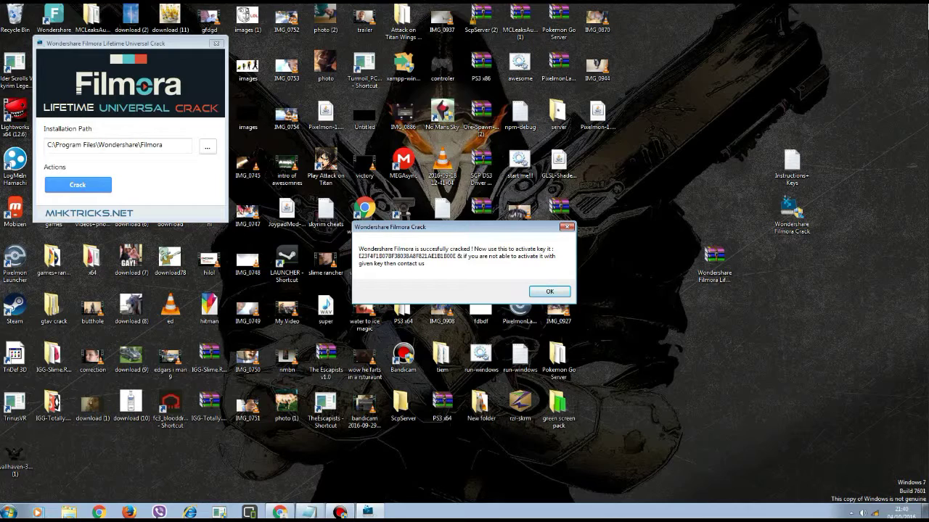
click(8, 512)
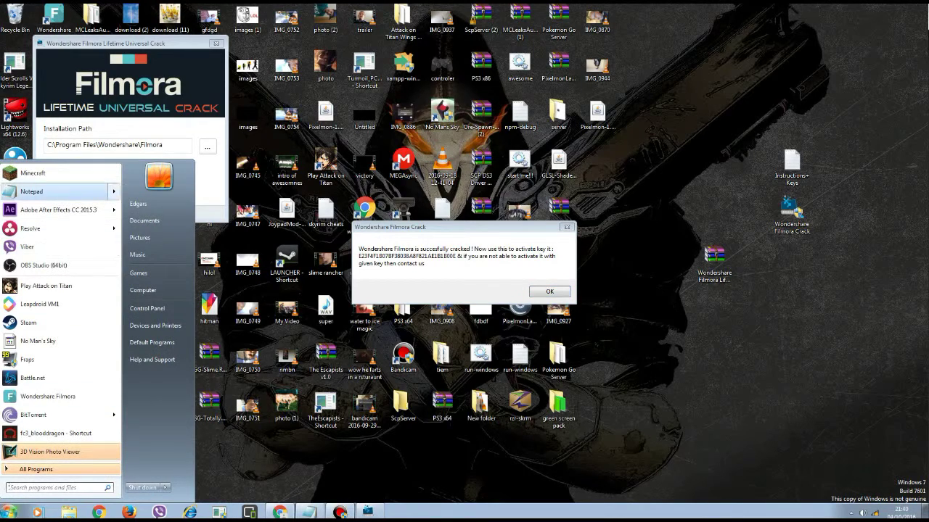
Type the activation key from the success message into a new Notepad document.
click(44, 192)
drag(291, 7, 737, 167)
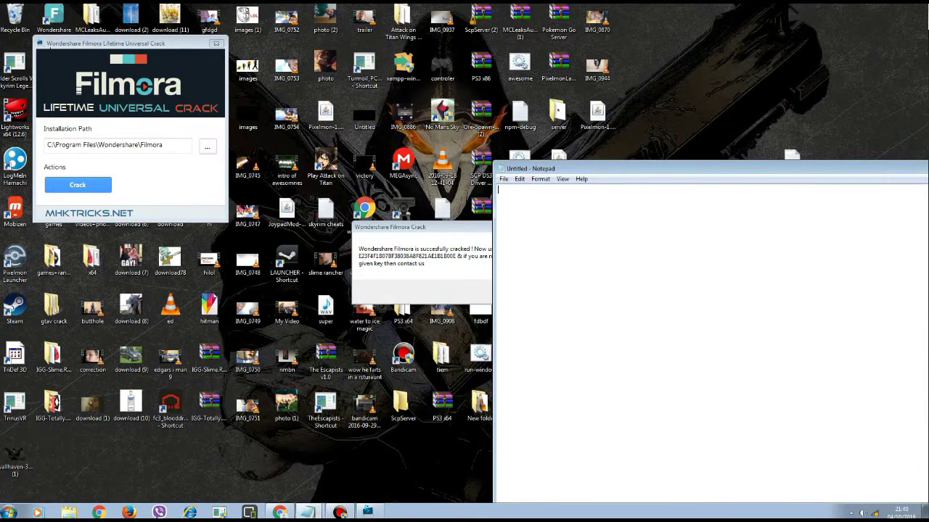
text(E23F4F1B07BF38A8F821AE1)
text(B1B00E)
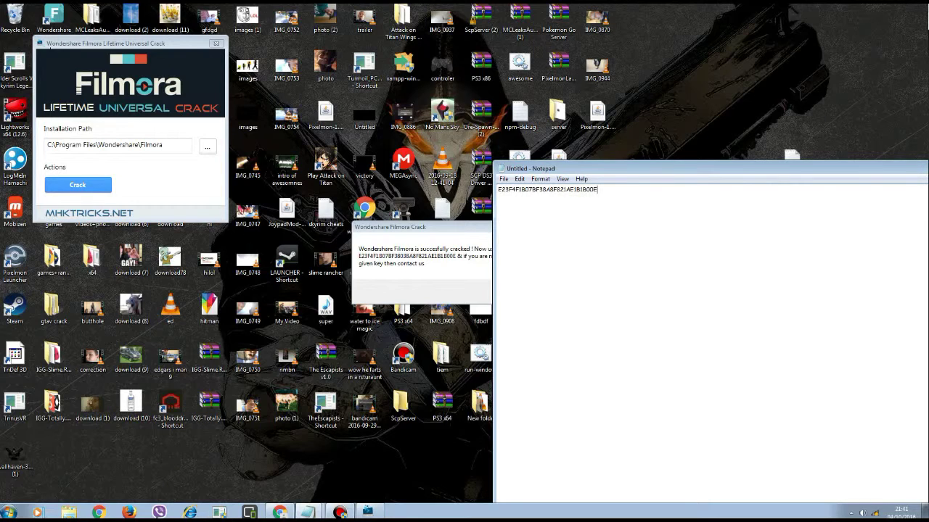
Dismiss the crack success message, close the mhktricks.net tab, and minimize Chrome.
key(alt+Tab)
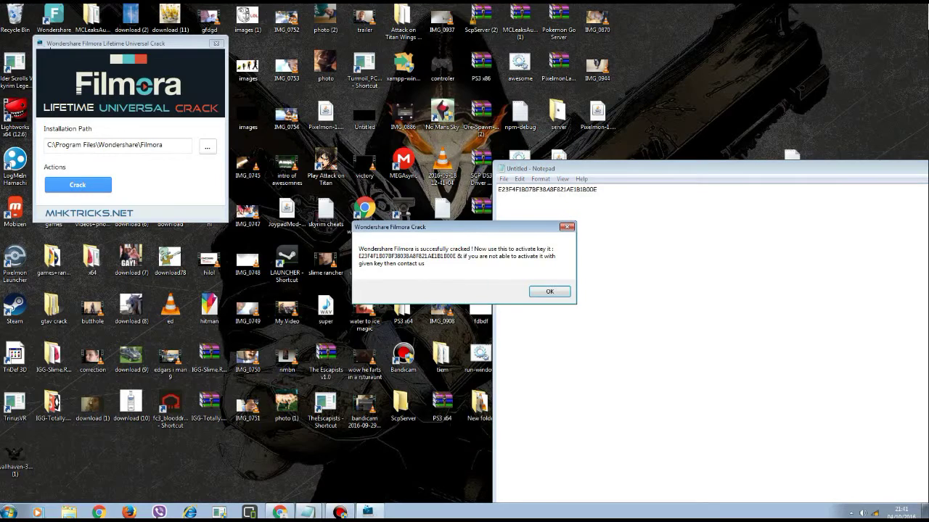
key(Return)
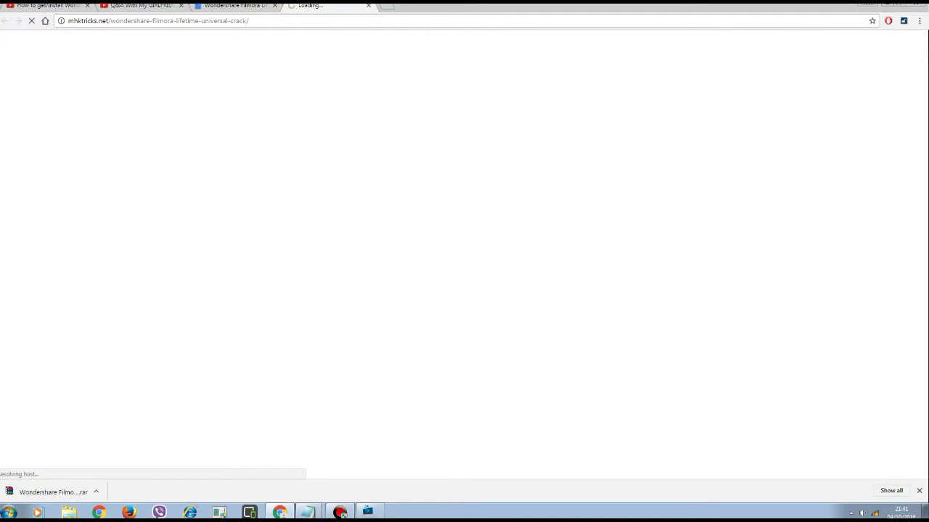
key(ctrl+w)
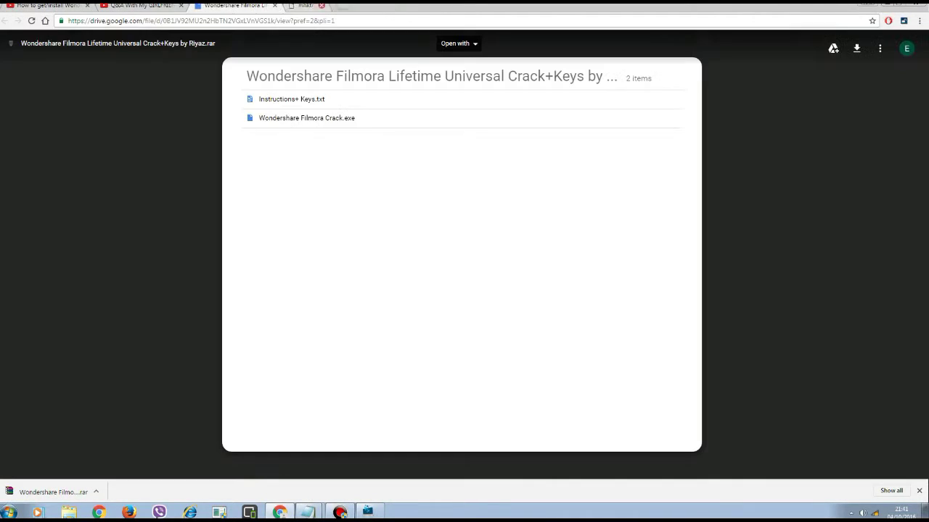
key(super+Down)
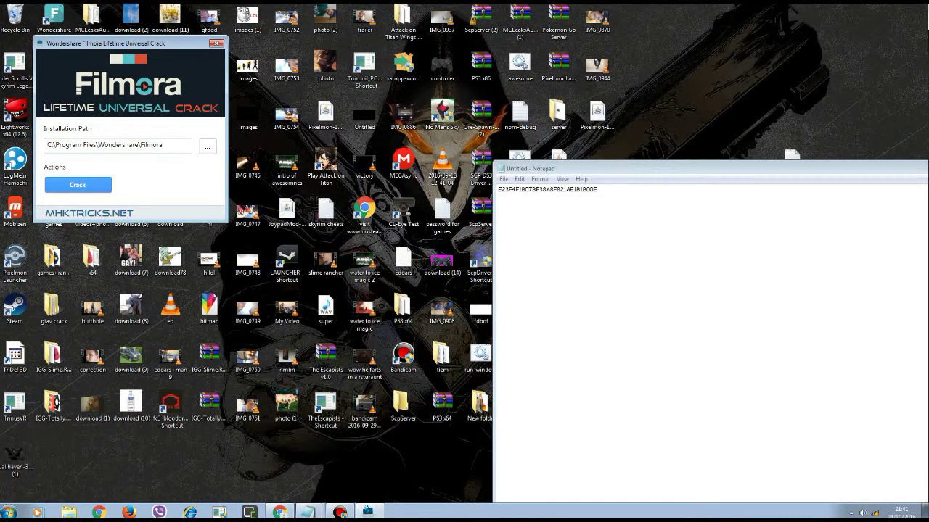
Close the crack, launch Filmora past the StreamReader.dll error, and choose Full Feature Mode.
click(217, 43)
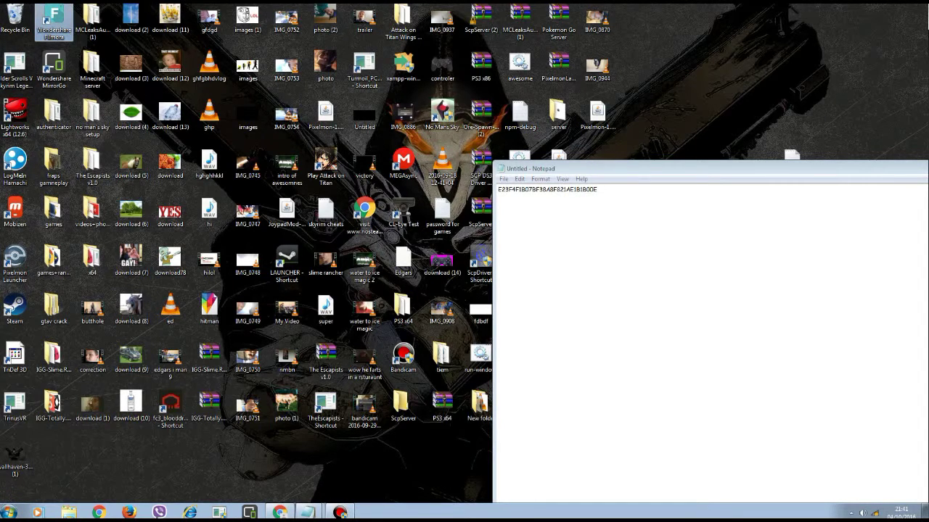
double_click(53, 21)
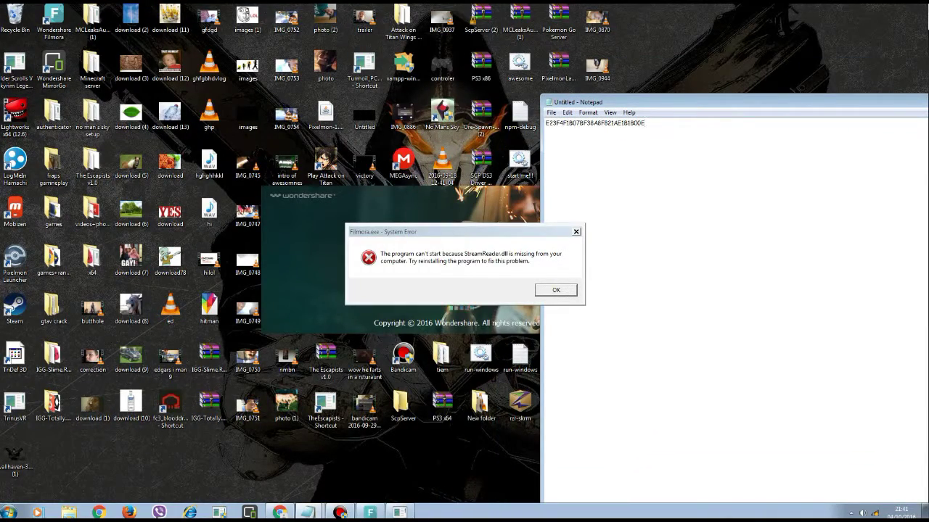
key(Return)
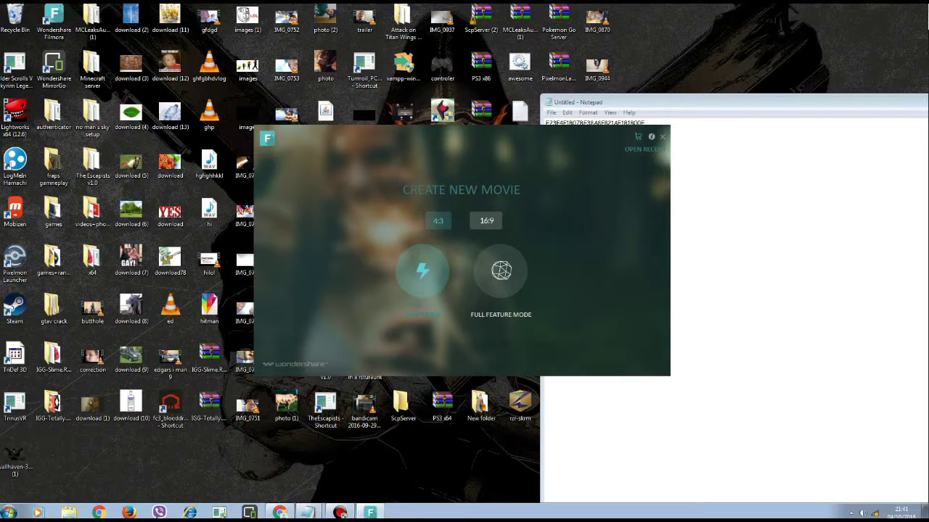
click(500, 271)
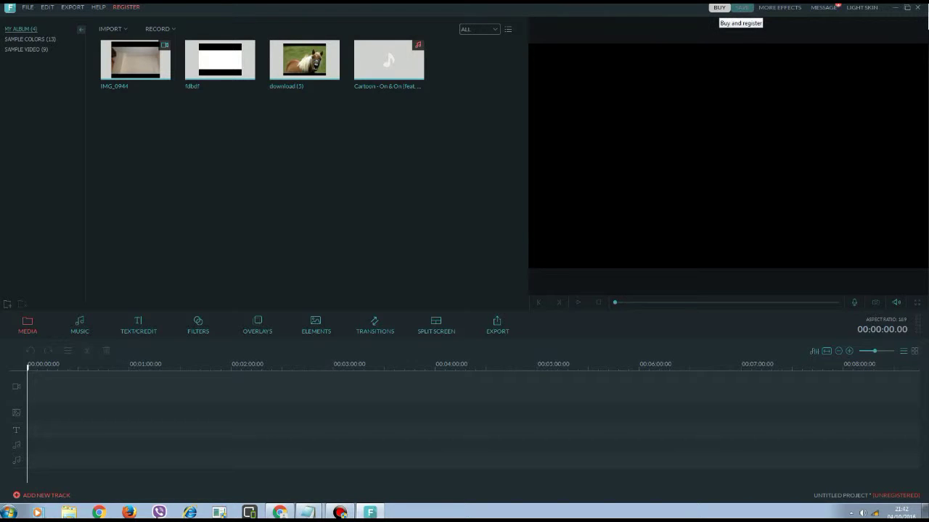
Open Filmora's Register Your Software form and bring up the Notepad note holding the code.
click(718, 7)
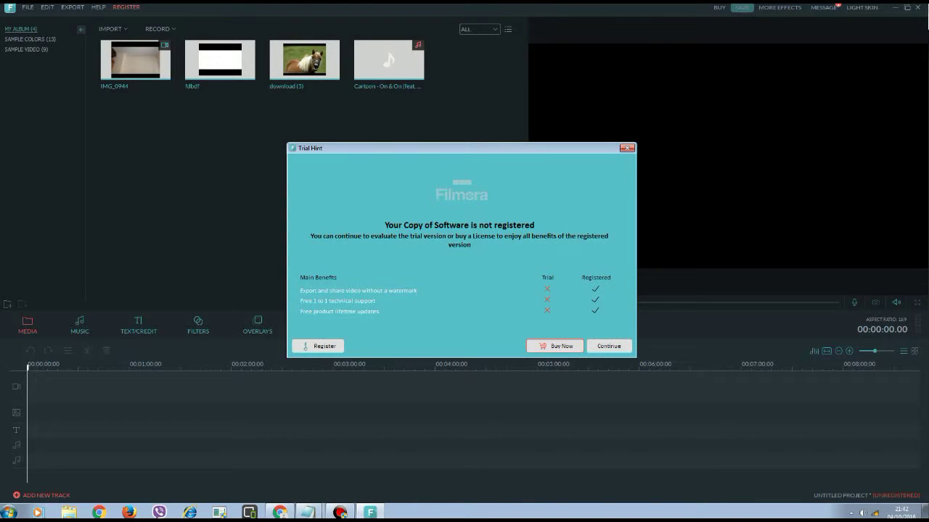
click(318, 346)
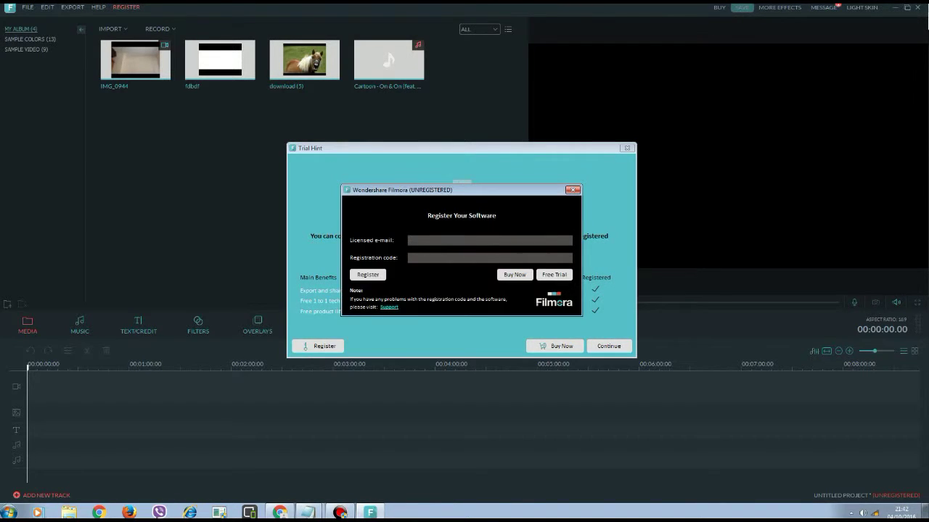
click(308, 512)
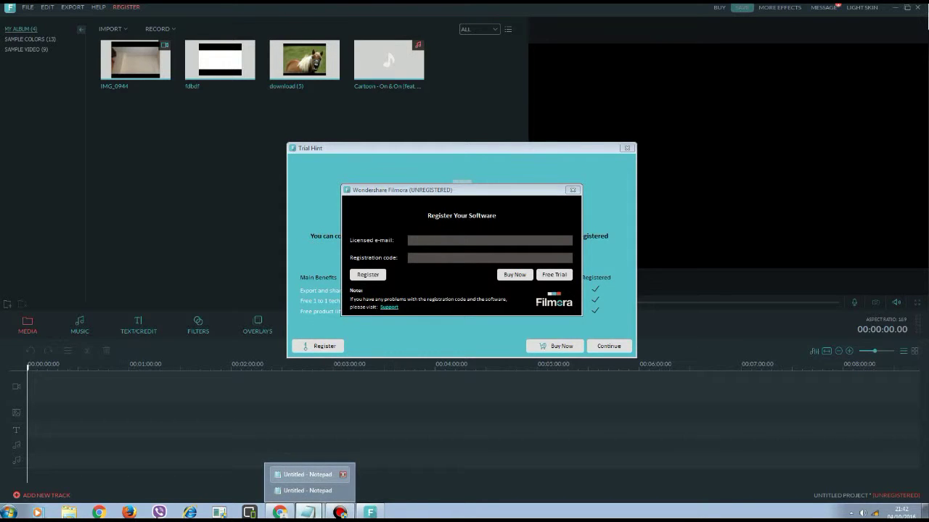
click(304, 474)
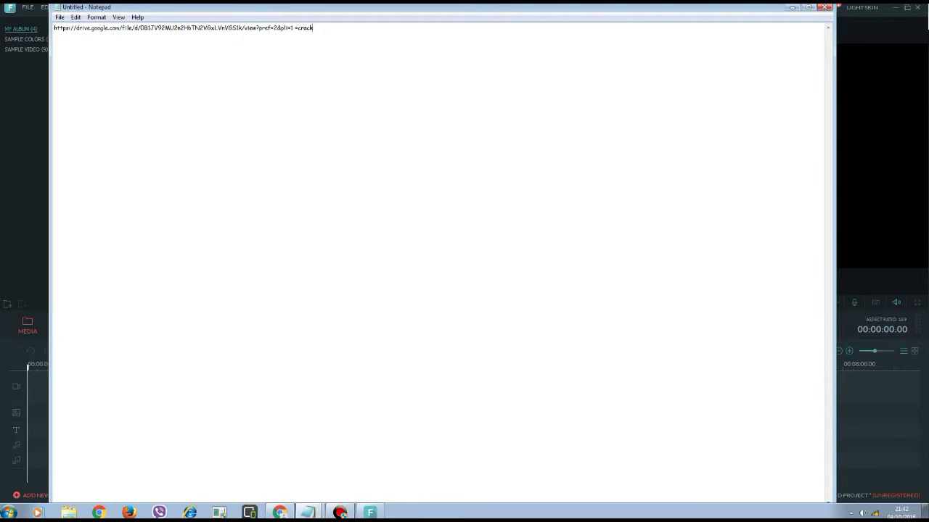
click(792, 8)
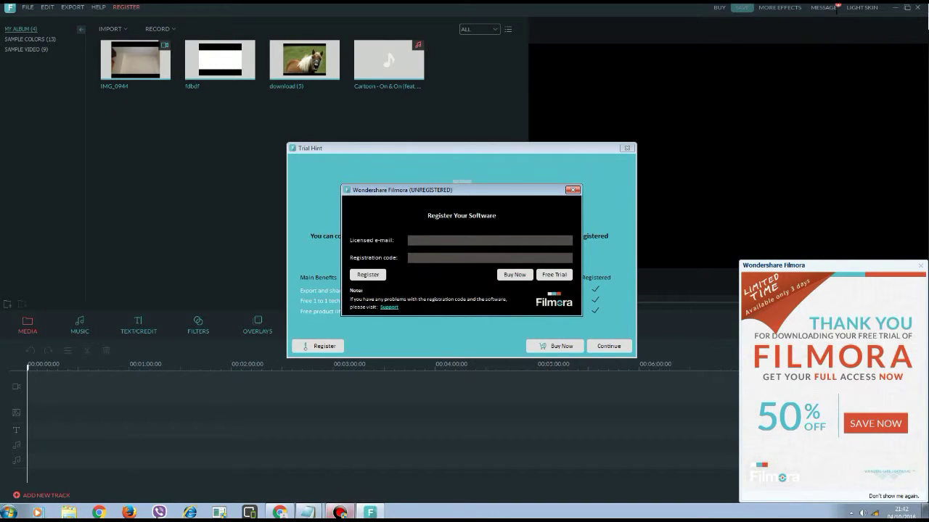
mouse_move(307, 512)
click(305, 496)
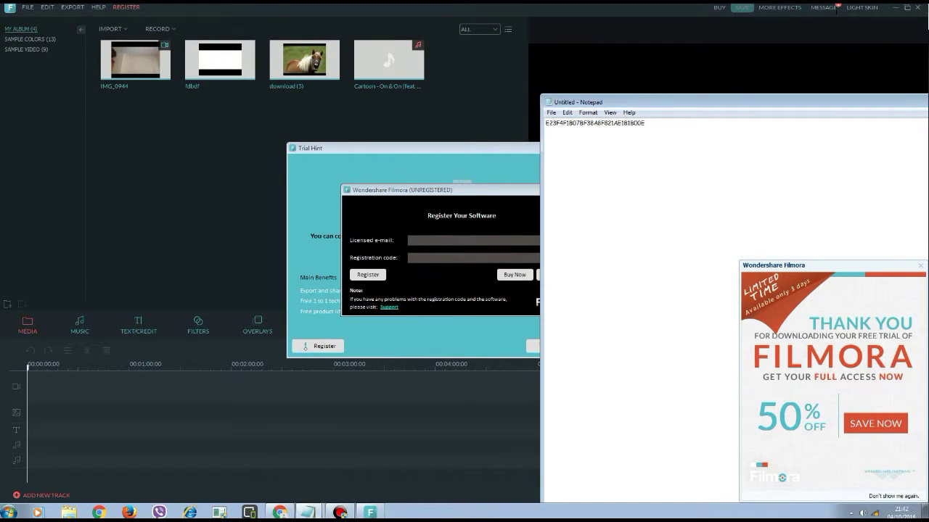
Paste the code into Registration code and enter an e-mail address as the licensed e-mail.
key(shift+Left)
key(shift+Left)
key(shift+Left)
key(shift+Left)
key(shift+Left)
key(shift+Left)
key(shift+Left)
key(shift+Left)
key(shift+Left)
key(shift+Left)
key(shift+Left)
key(shift+Left)
key(shift+Left)
key(shift+Left)
key(shift+Left)
key(shift+Left)
key(shift+Left)
key(shift+Left)
key(shift+Left)
key(shift+Left)
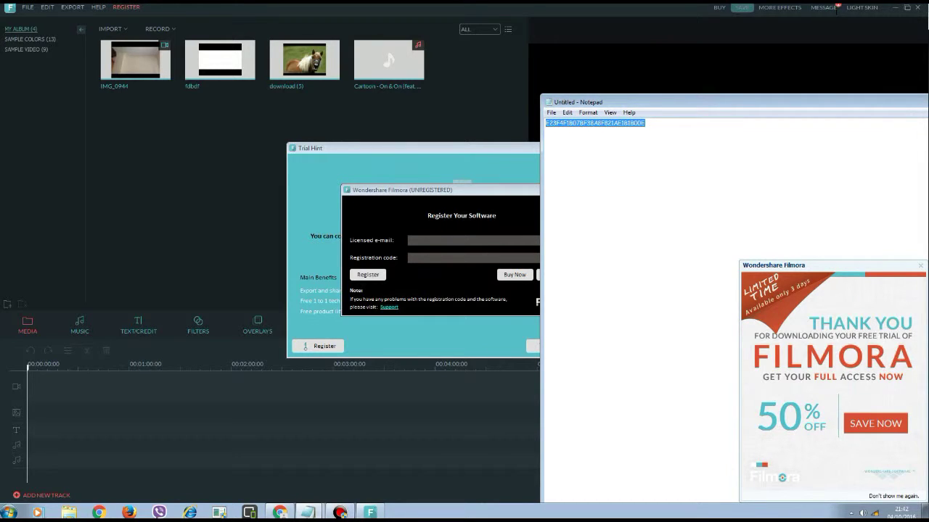
drag(652, 102, 56, 264)
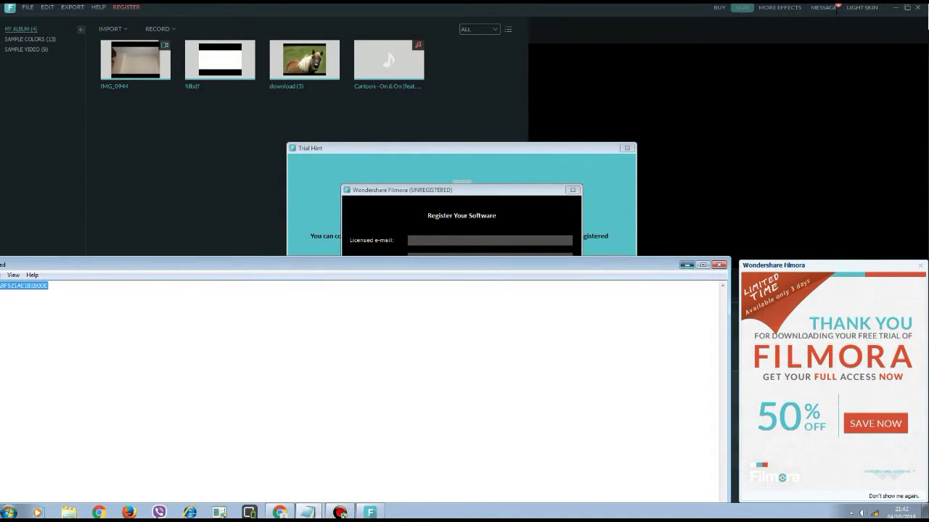
click(686, 264)
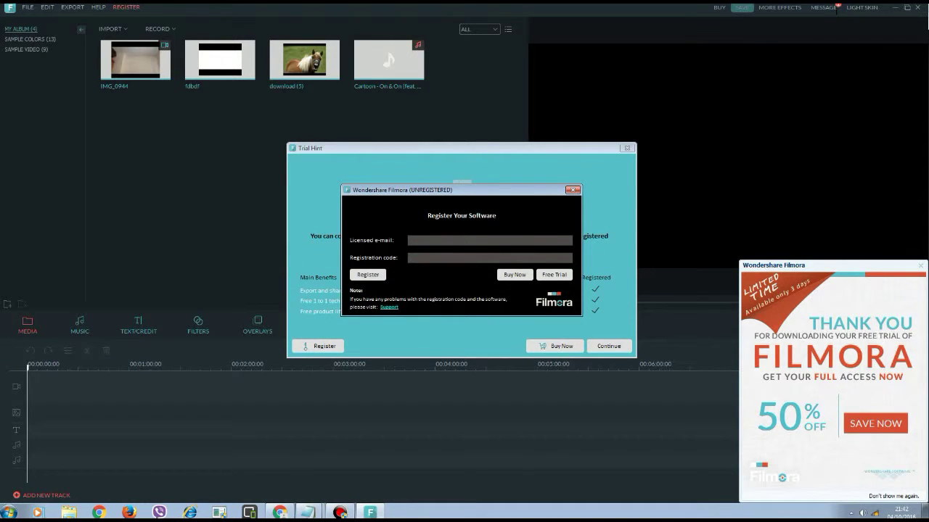
text(E23F4F1807BF38A8F821AE1B1800E)
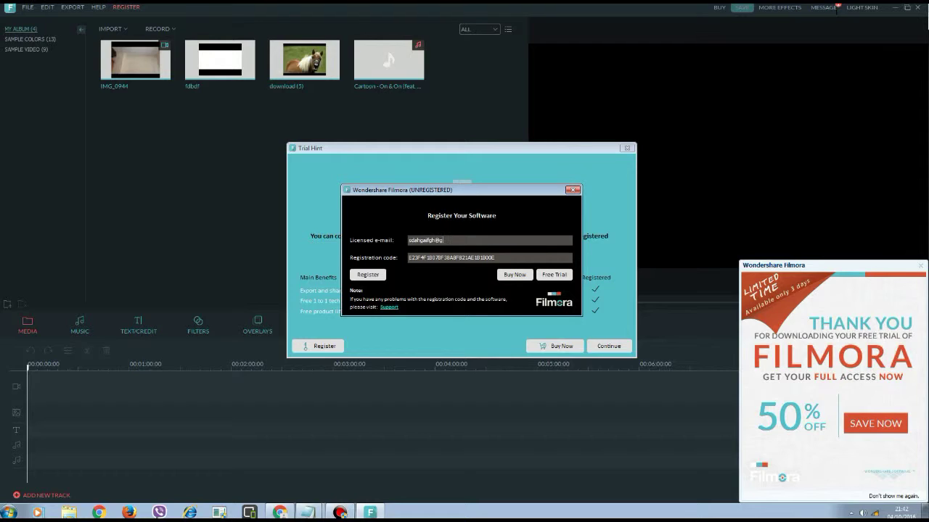
key(Tab)
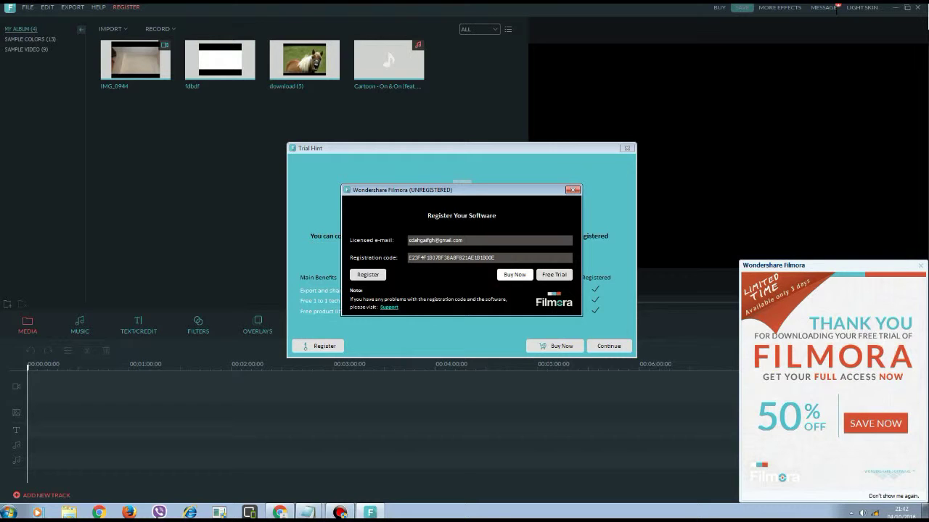
key(Return)
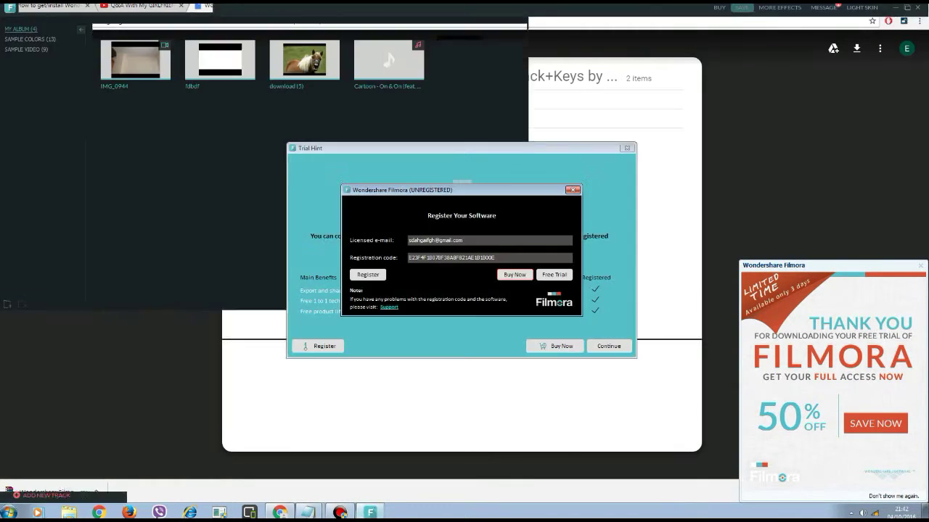
key(Tab)
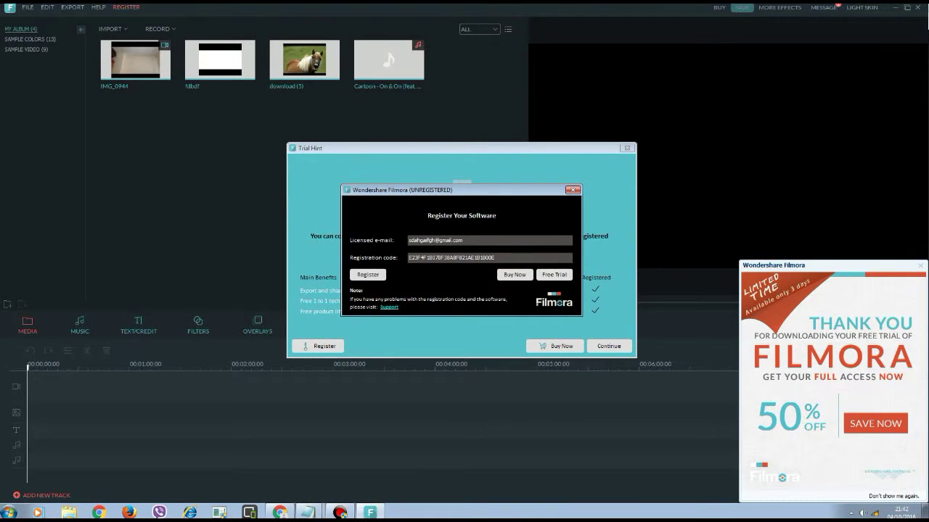
Submit registration, acknowledge the invalid e-mail/code error, delete the code, and return to the Drive-link note.
key(Return)
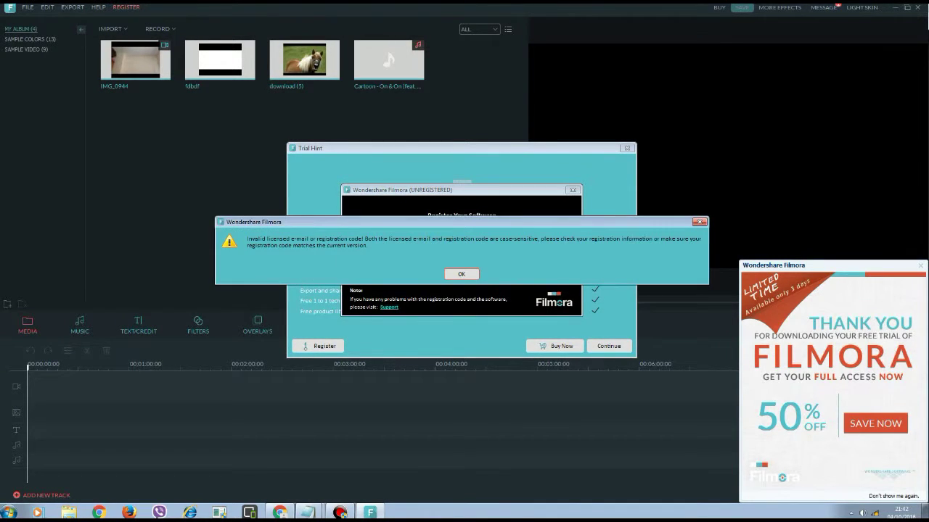
key(Return)
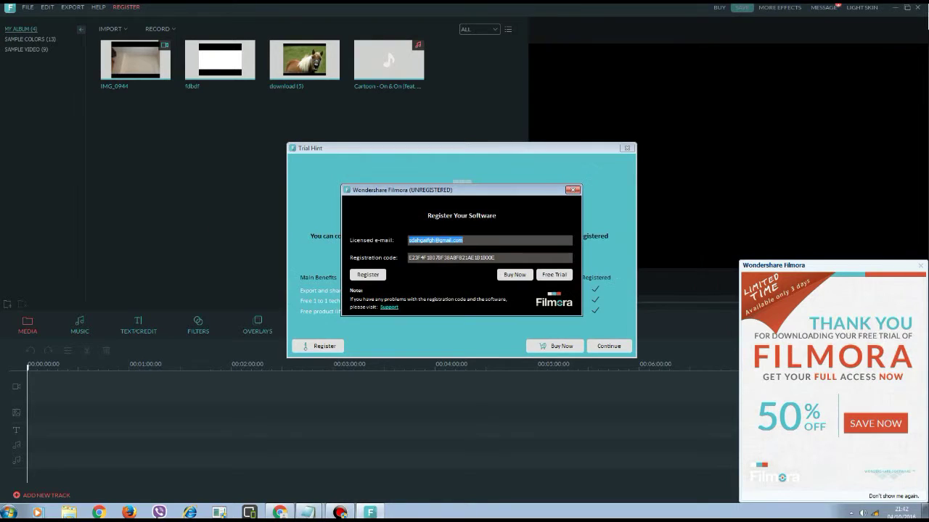
key(Tab)
key(BackSpace)
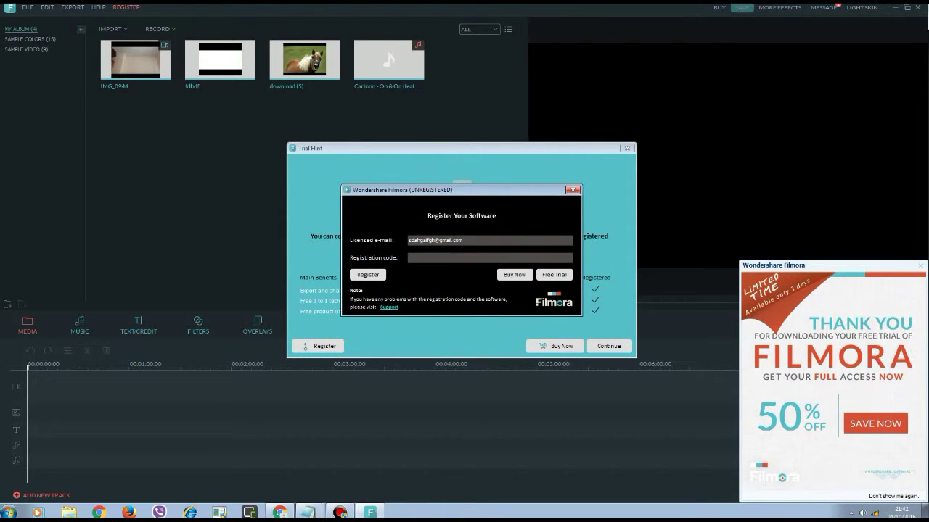
click(308, 512)
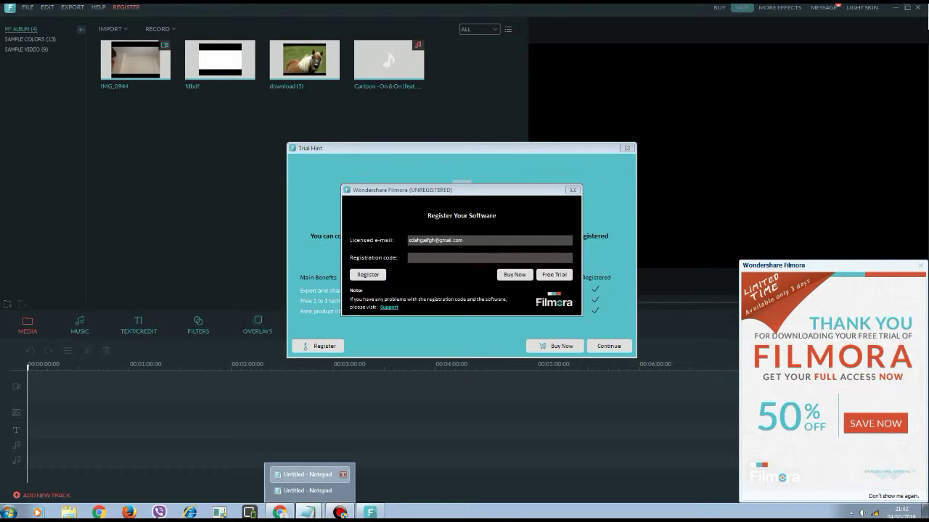
click(306, 475)
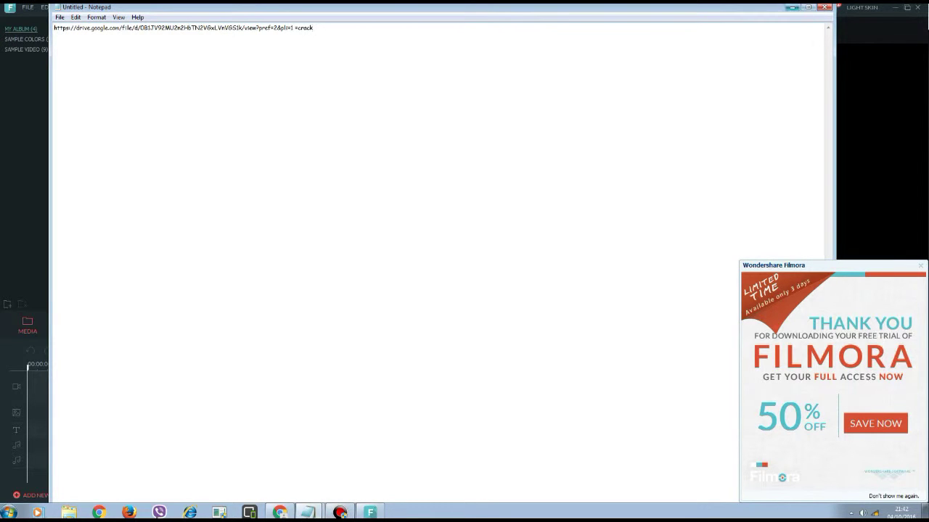
Minimize Notepad and open Instructions+ Keys.txt from the desktop.
click(792, 6)
click(925, 512)
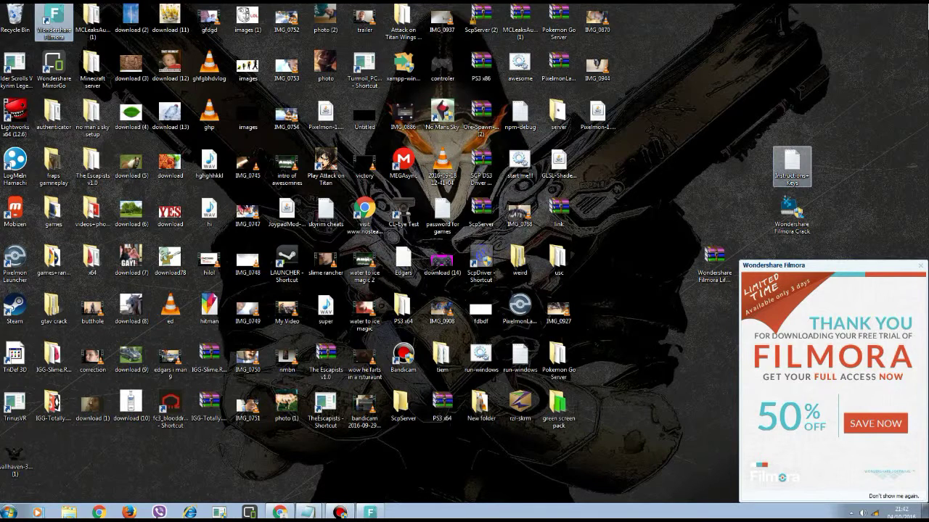
click(791, 167)
key(Return)
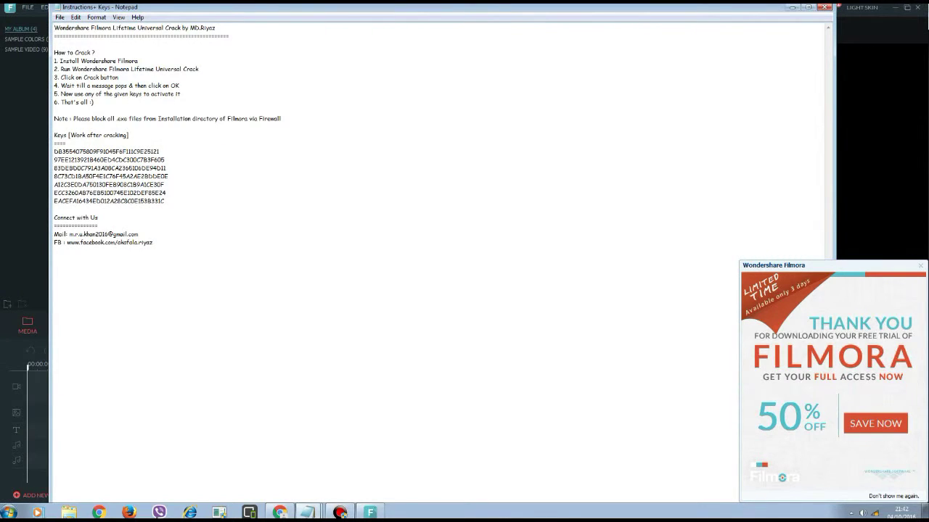
Copy the first listed key and switch back to Filmora's registration form.
click(58, 151)
key(shift+End)
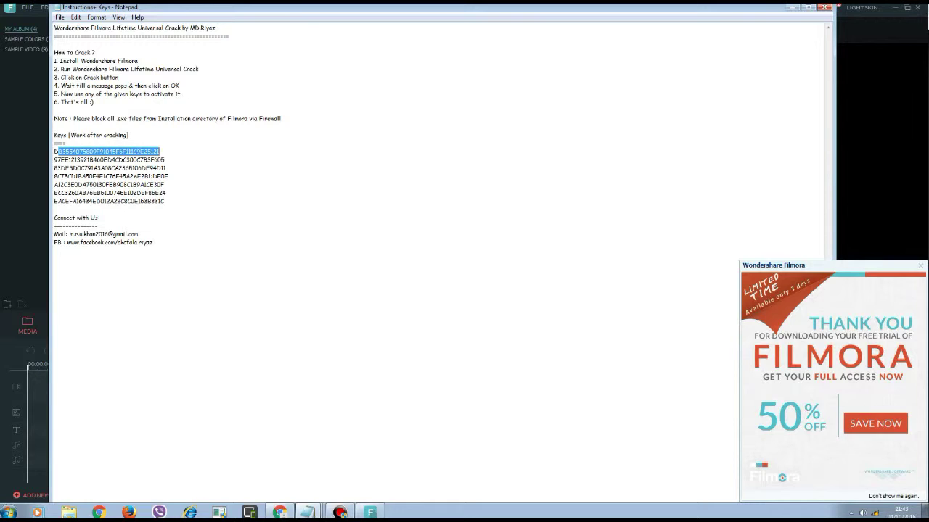
key(Home)
key(shift+End)
key(ctrl+c)
click(369, 512)
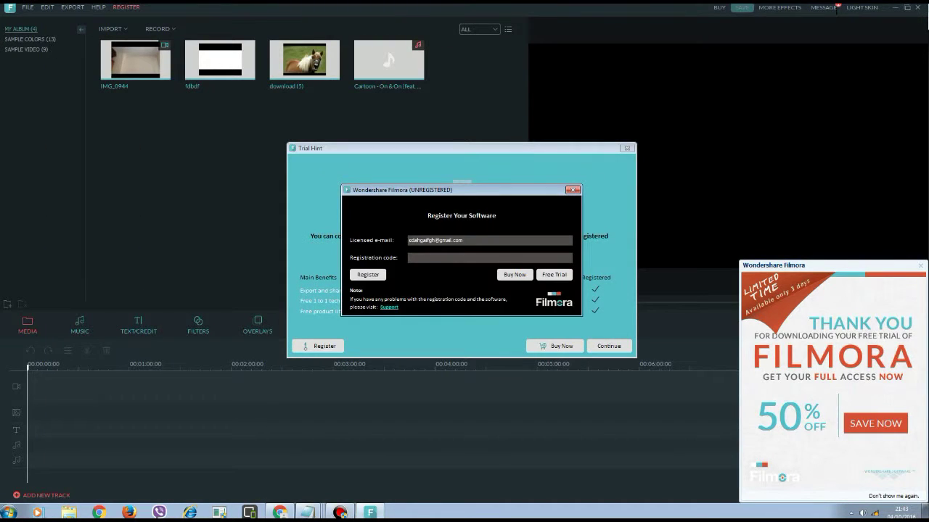
Paste the copied key into the registration code field and close the store page tab.
key(ctrl+v)
click(514, 274)
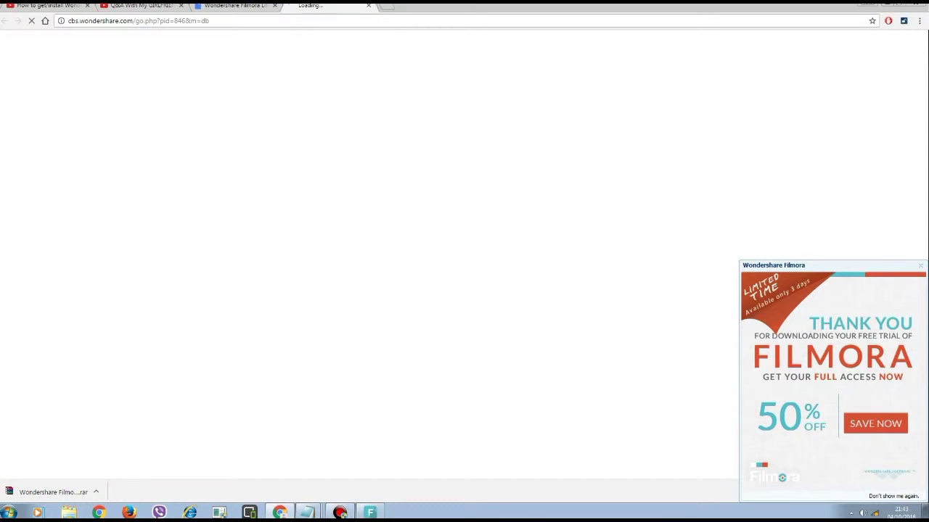
click(368, 5)
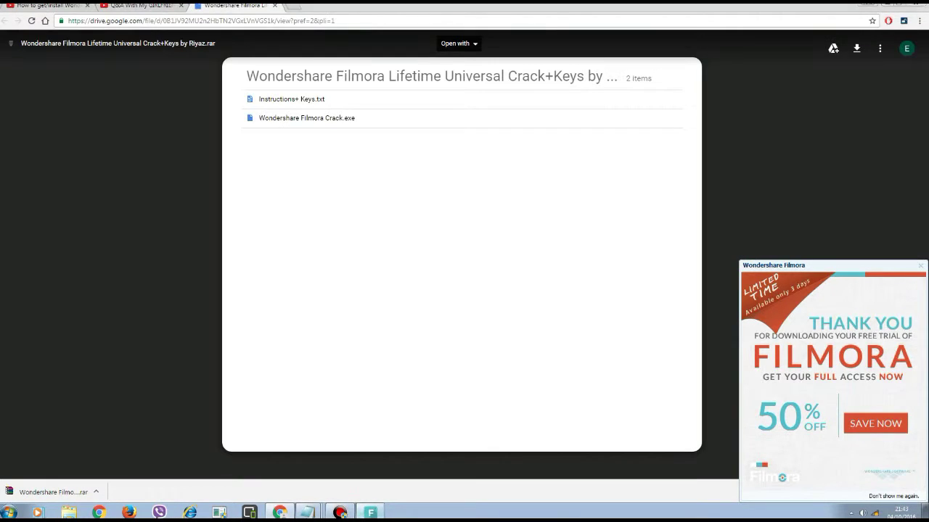
click(370, 512)
Submit the key, acknowledge successful registration, and close the cbs.wondershare.com page.
click(368, 274)
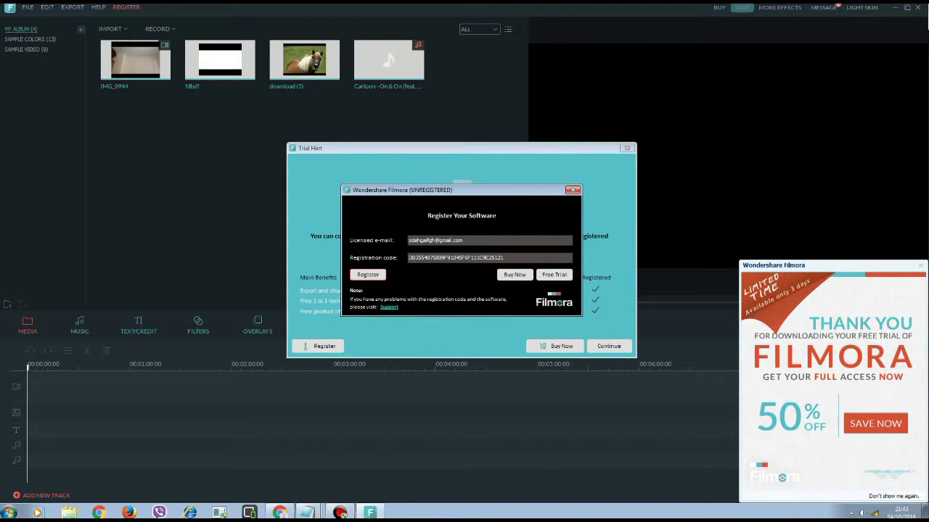
click(367, 275)
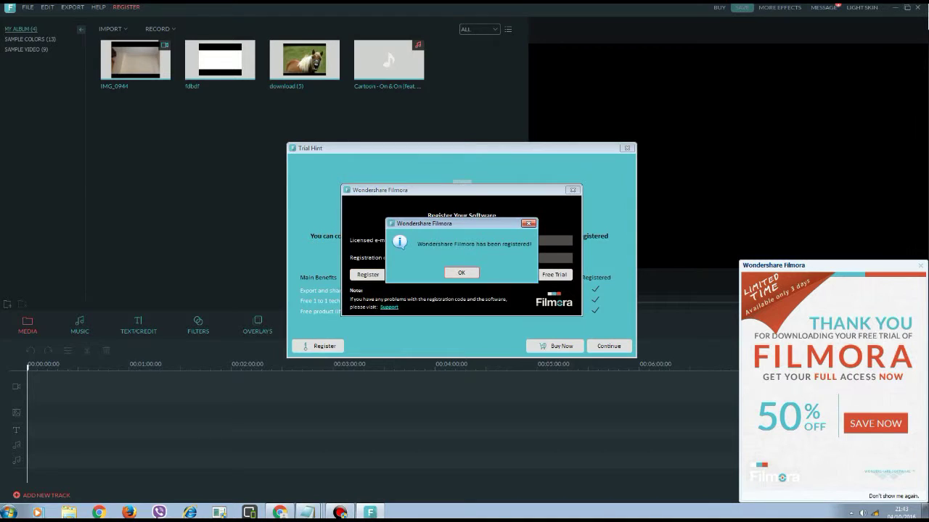
key(Return)
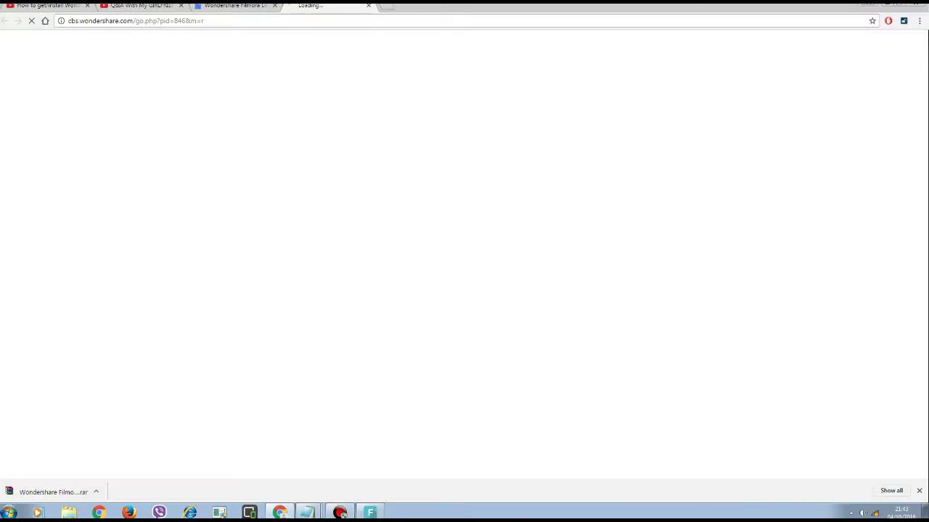
click(369, 5)
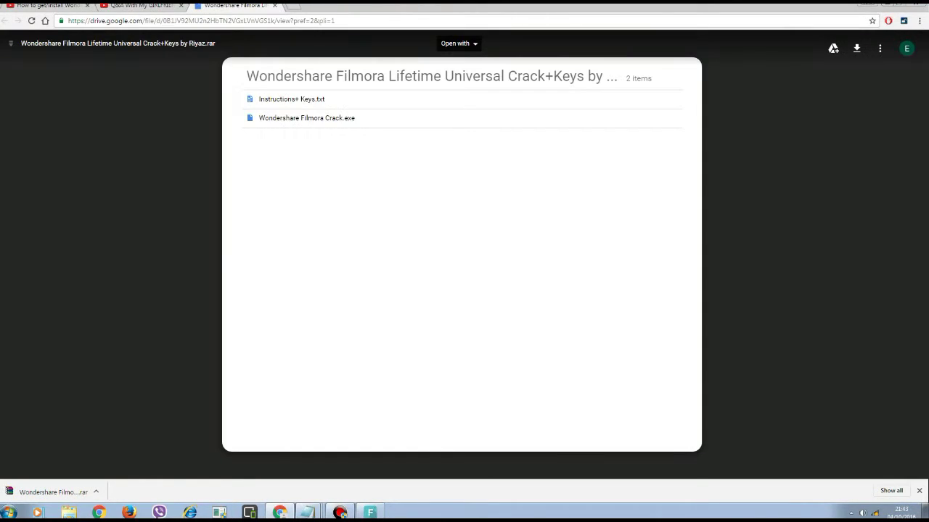
key(alt+Tab)
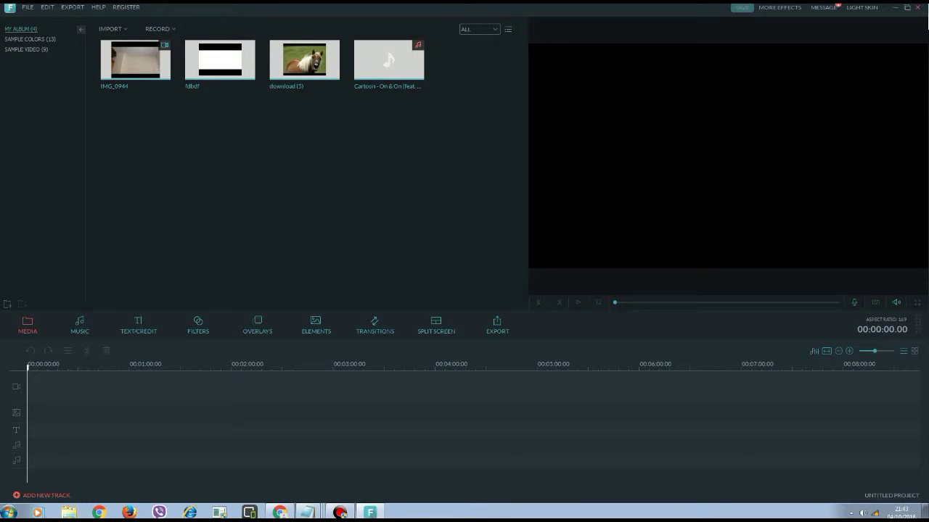
Close Filmora, review the instructions file in Notepad, then minimize it.
key(alt+Tab)
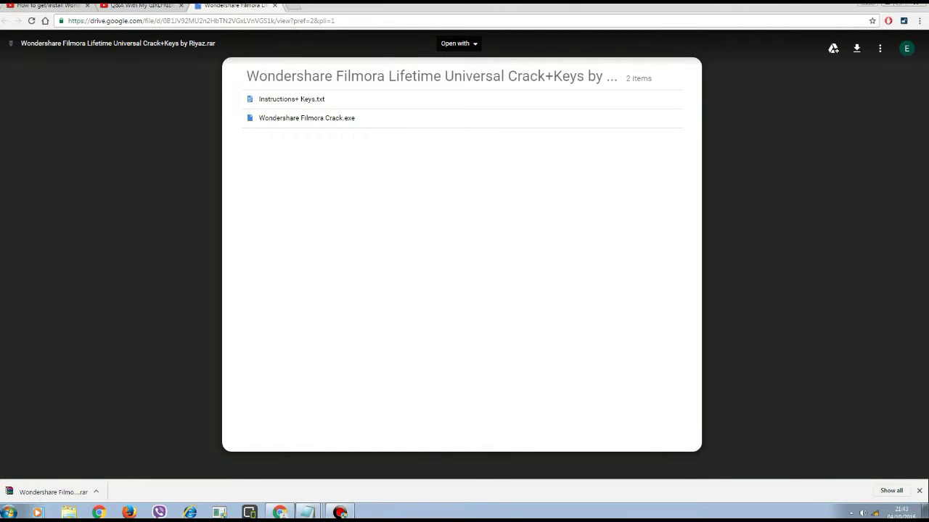
key(alt+Tab)
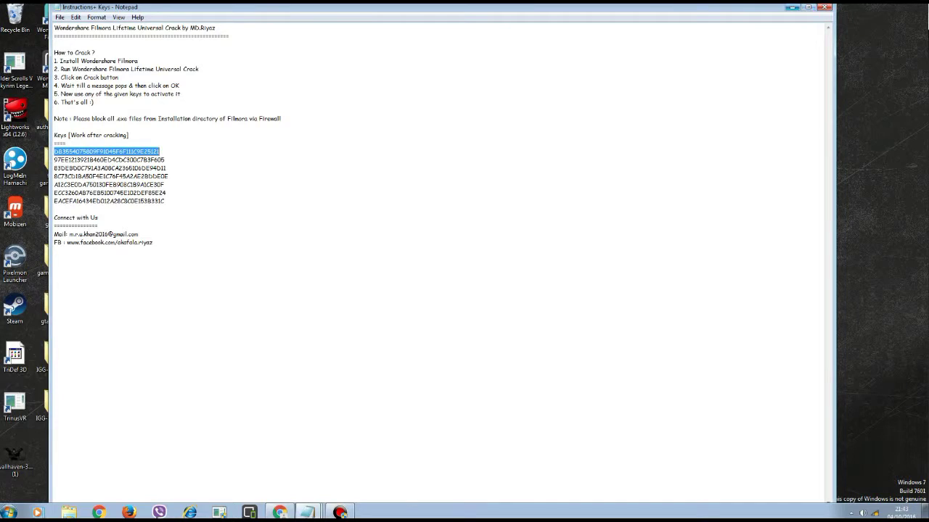
click(791, 7)
mouse_move(308, 512)
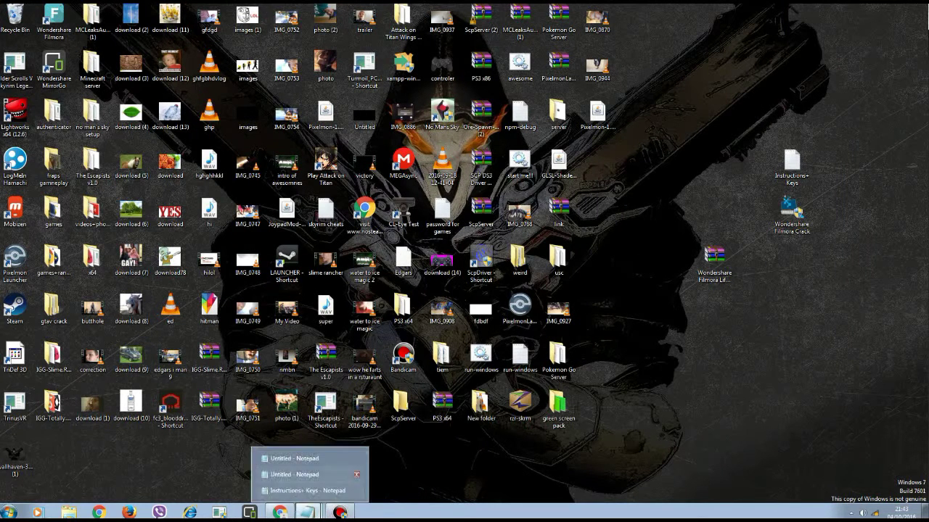
click(305, 490)
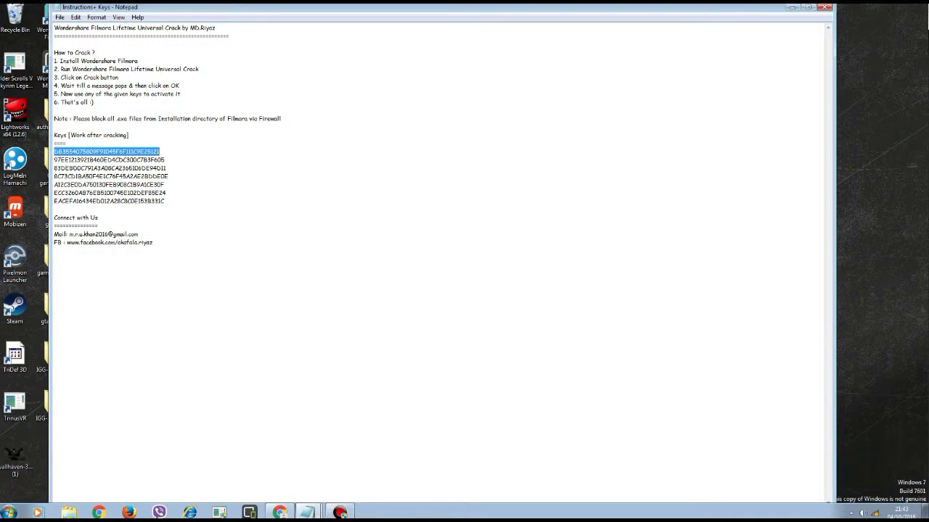
click(792, 6)
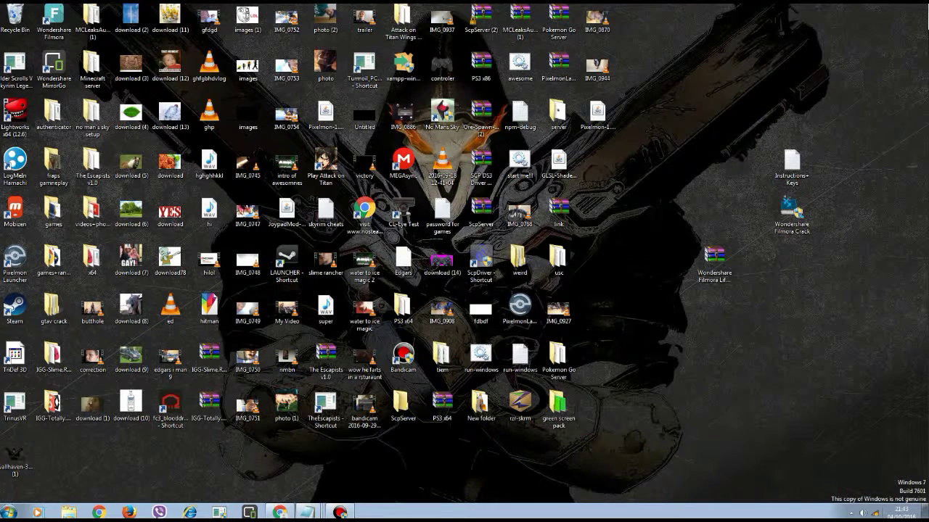
Connect to the TP-LINK_8056 wireless network from the tray.
click(875, 513)
click(827, 377)
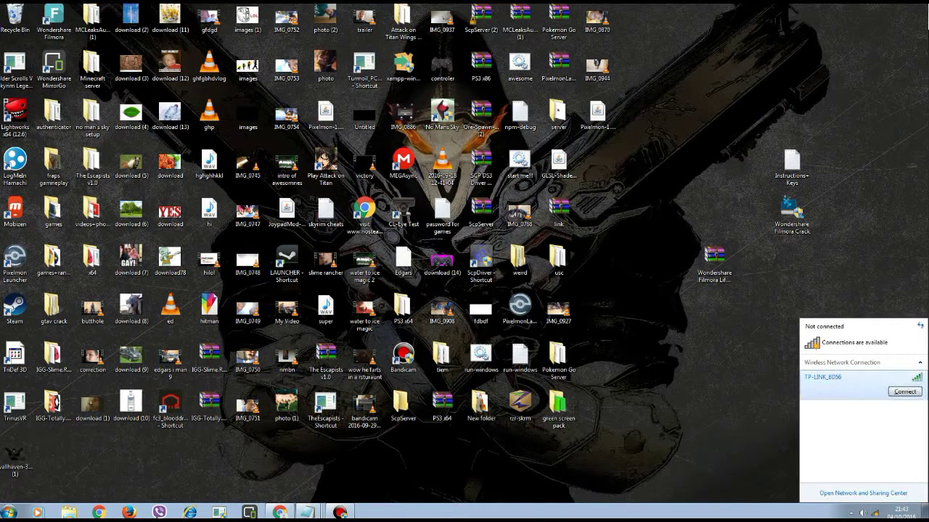
click(904, 391)
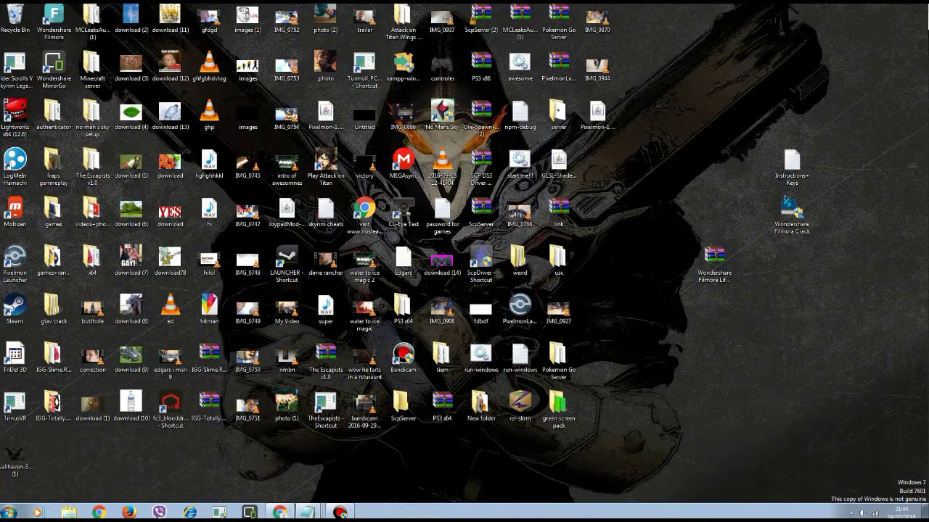
Relaunch Filmora, dismiss the StreamReader.dll error, and discard the Untitled note without saving.
double_click(55, 22)
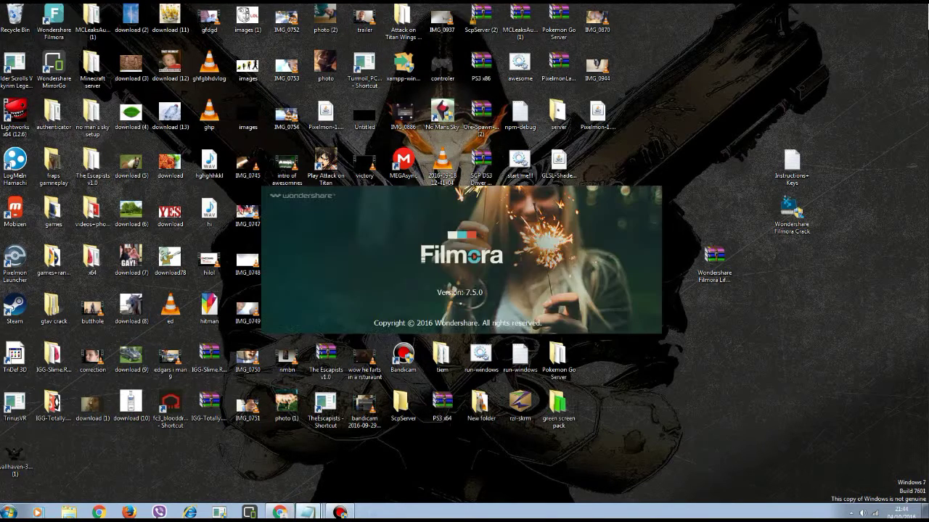
mouse_move(308, 512)
key(Return)
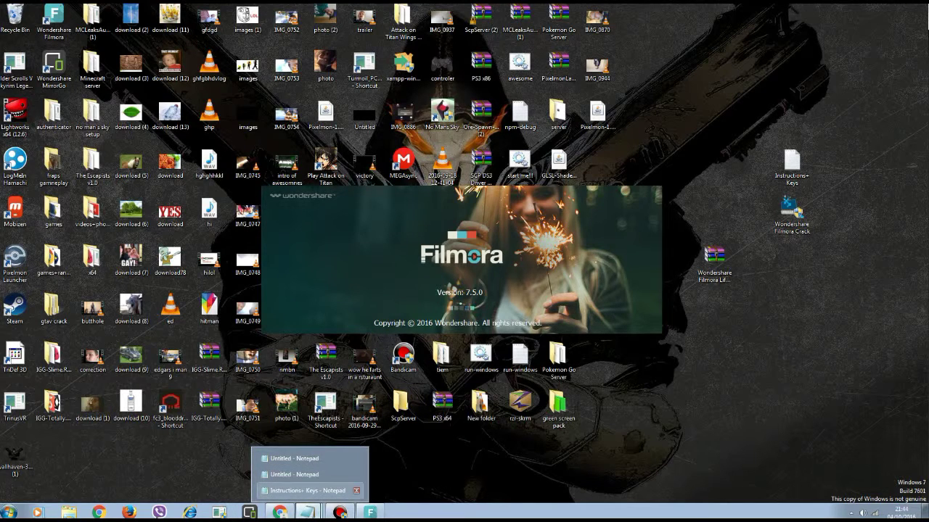
click(310, 490)
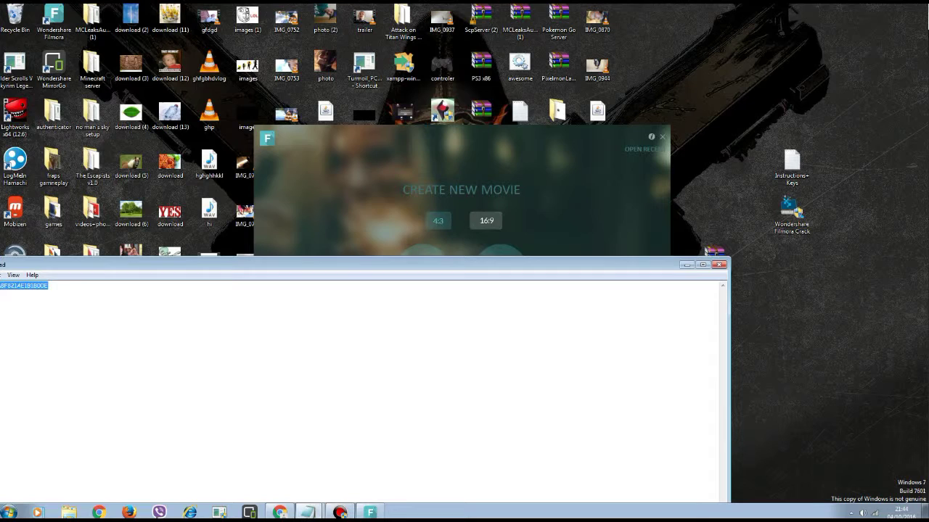
click(719, 264)
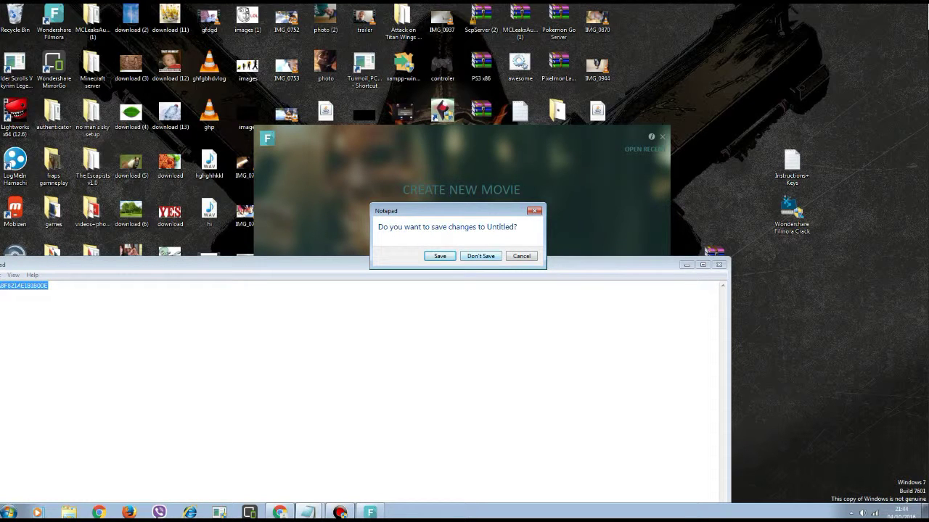
key(alt+n)
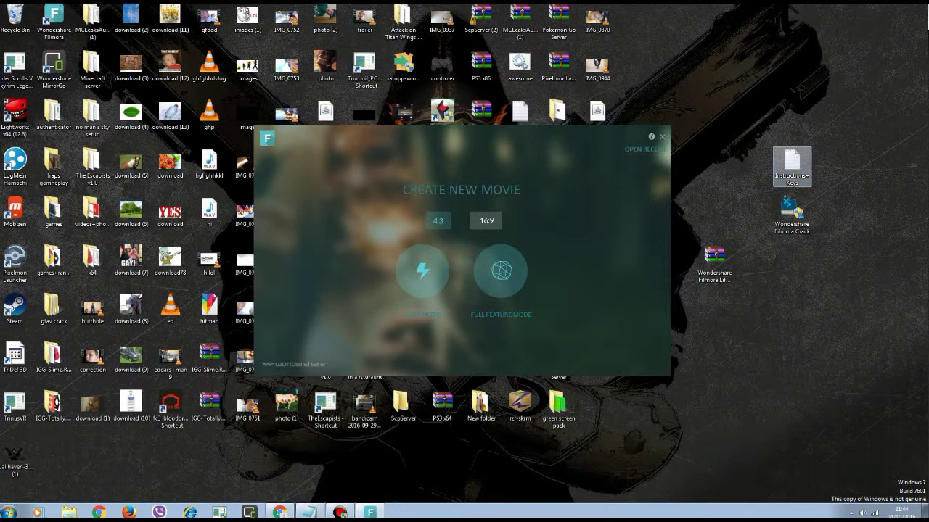
Open and close the instructions file, then start Filmora in Full Feature Mode.
double_click(791, 167)
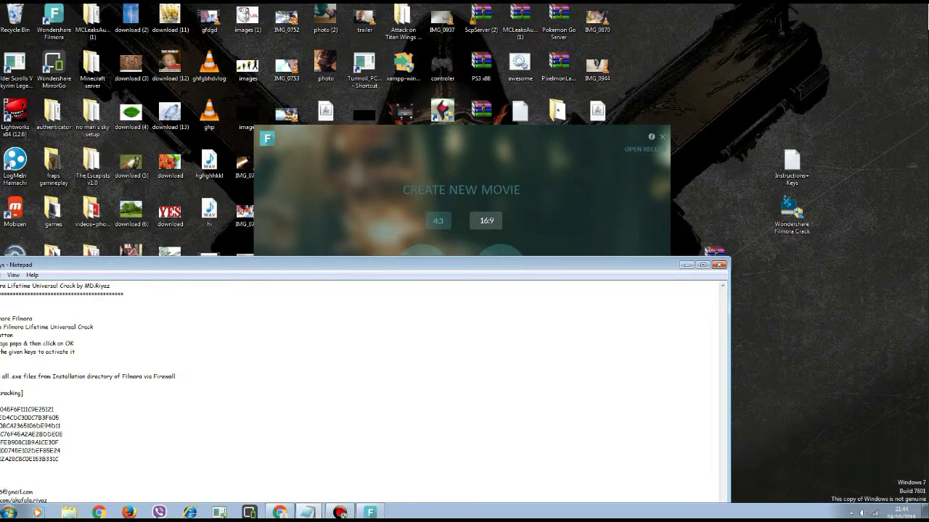
click(719, 264)
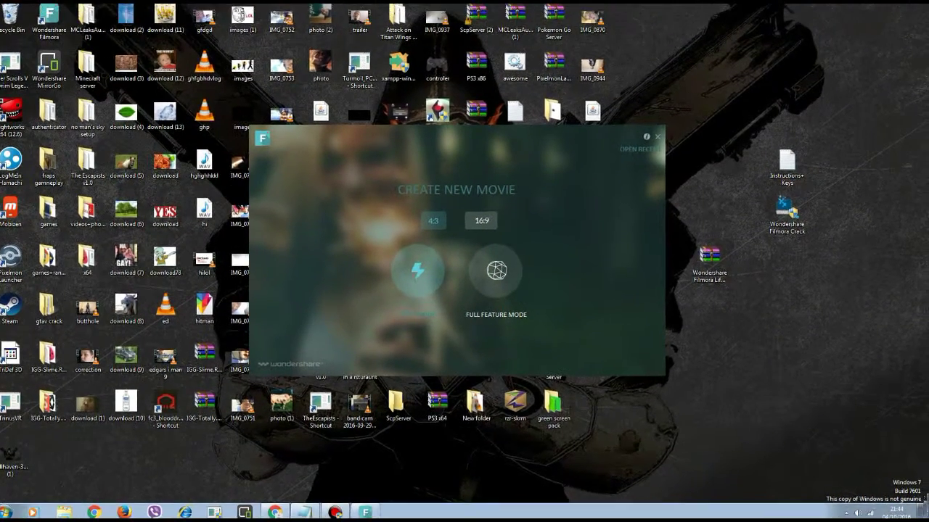
click(497, 271)
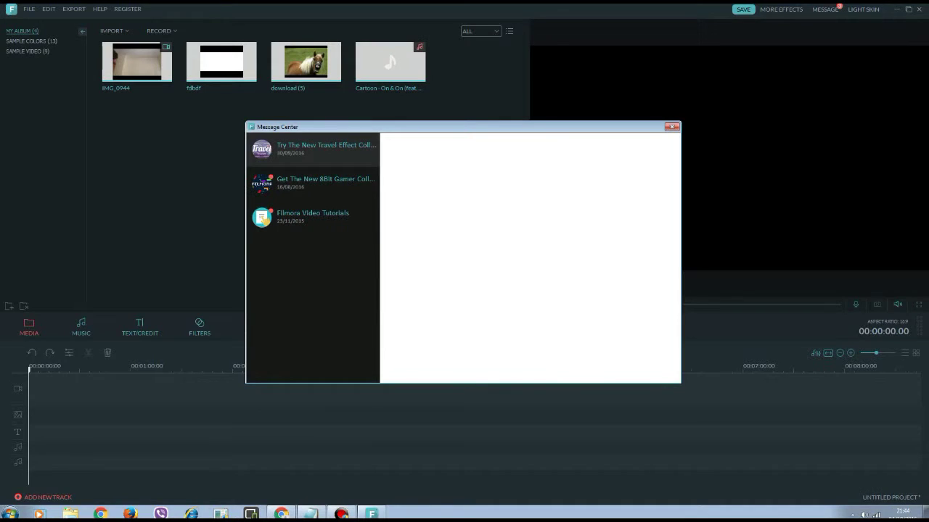
Close Message Center and add the horse image download (5), stretched to about 1:22.
drag(435, 127, 331, 195)
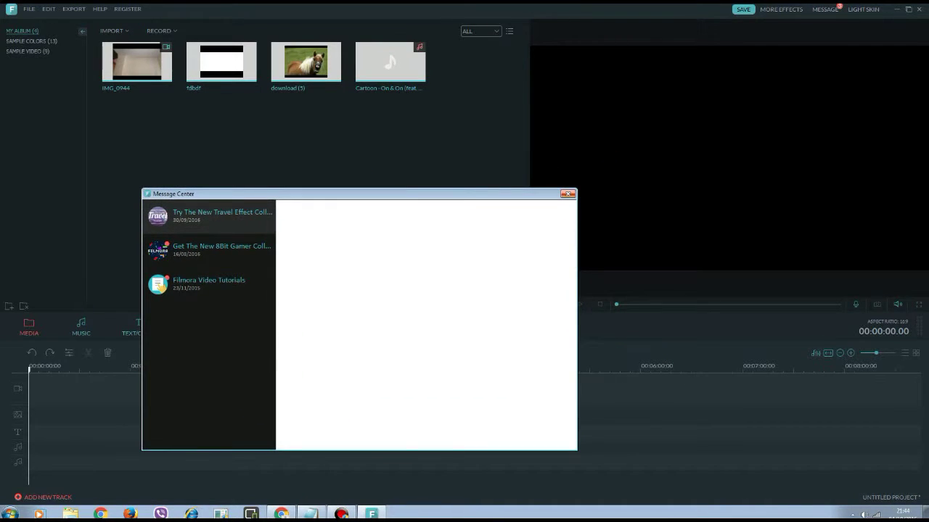
click(567, 193)
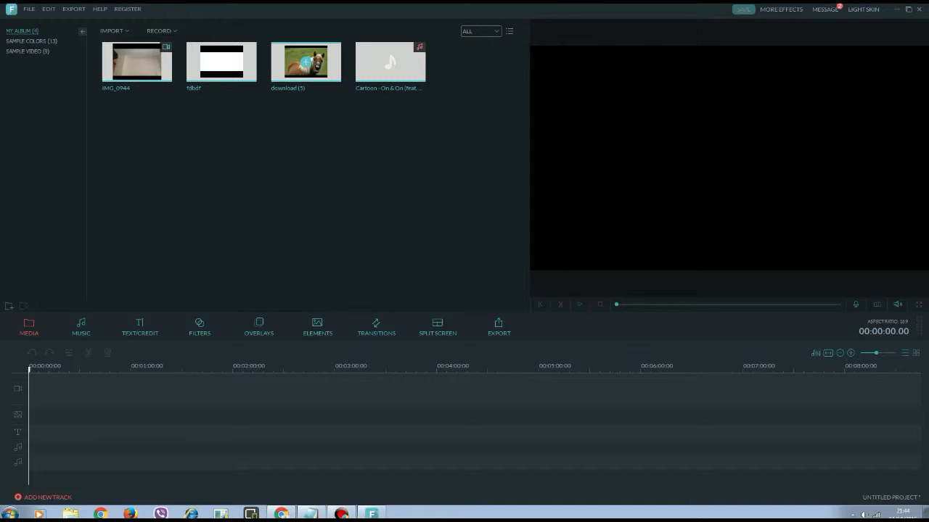
click(306, 62)
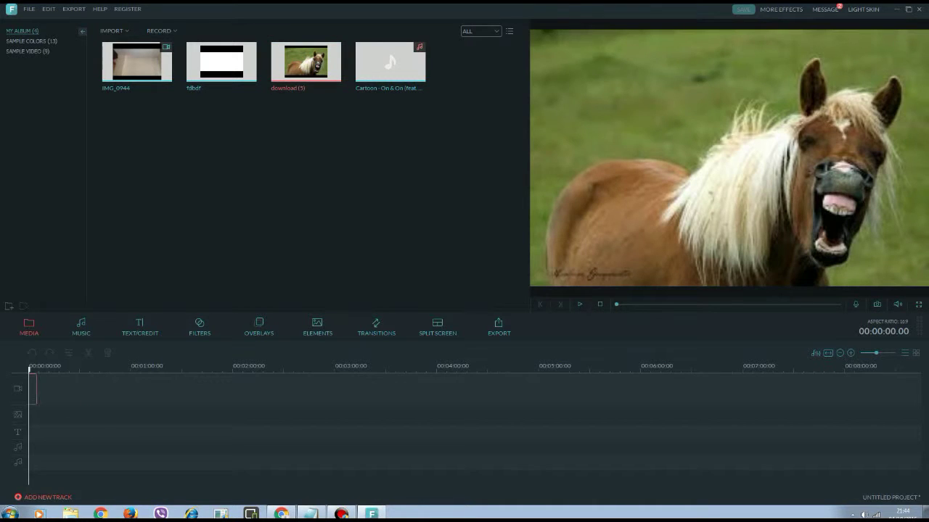
drag(36, 390, 168, 389)
Place the Cartoon music on the audio track, trimmed to end at about 1:22.
drag(391, 62, 206, 447)
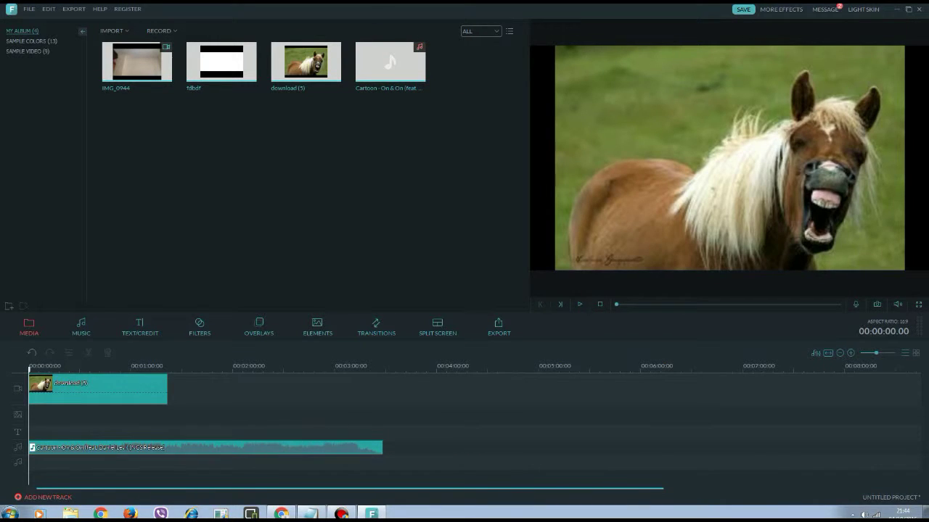
click(218, 447)
drag(29, 368, 167, 368)
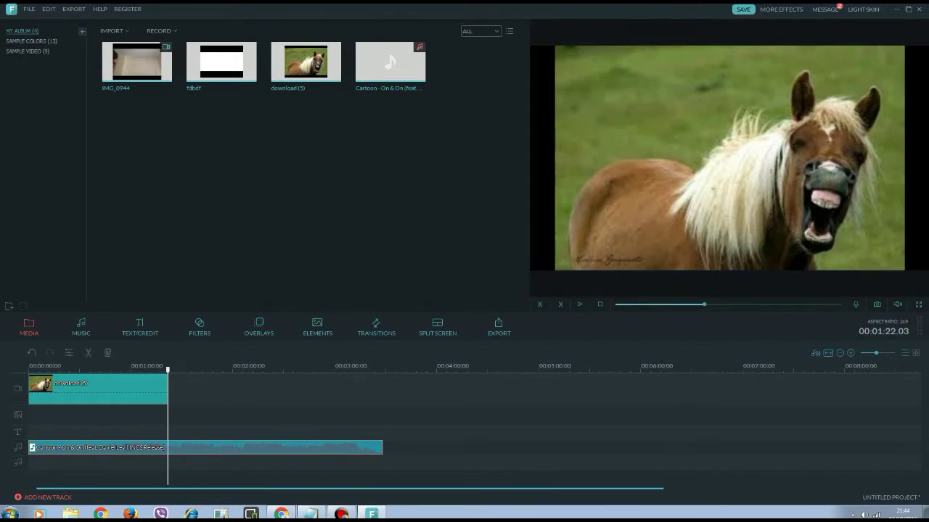
drag(382, 446, 167, 447)
Preview the project, dismissing the audio sync warning, then leave Filmora for the desktop.
key(space)
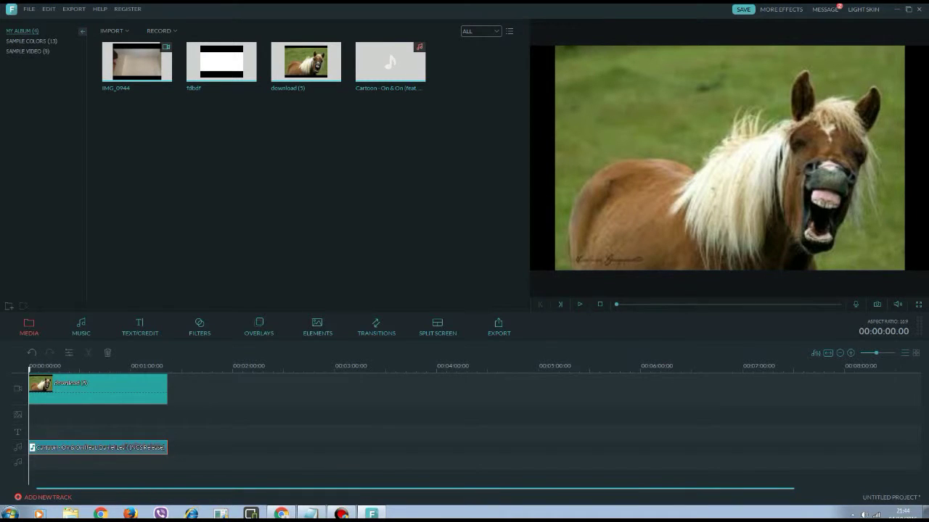
key(Return)
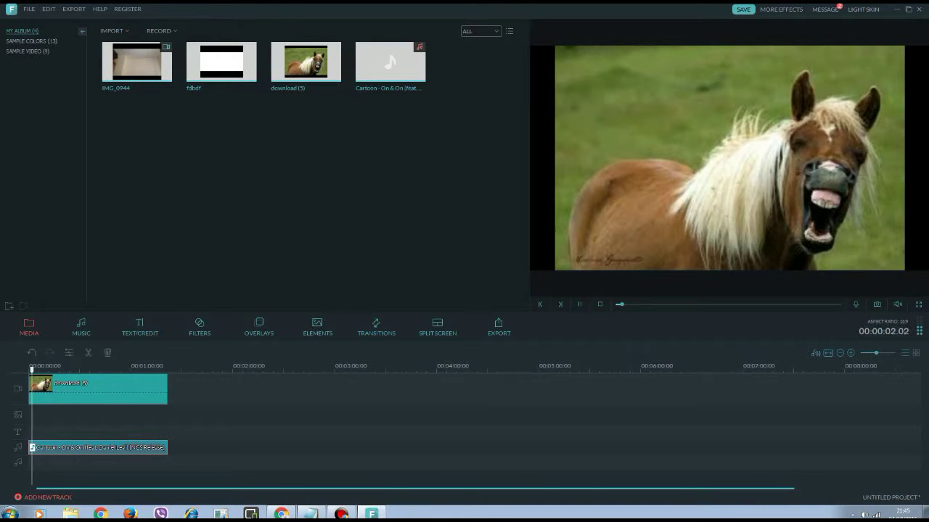
key(space)
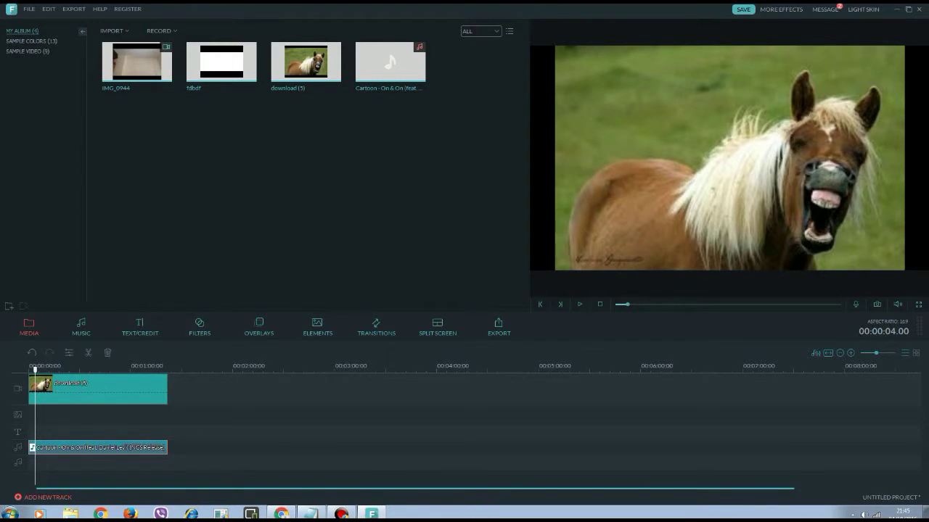
key(super+d)
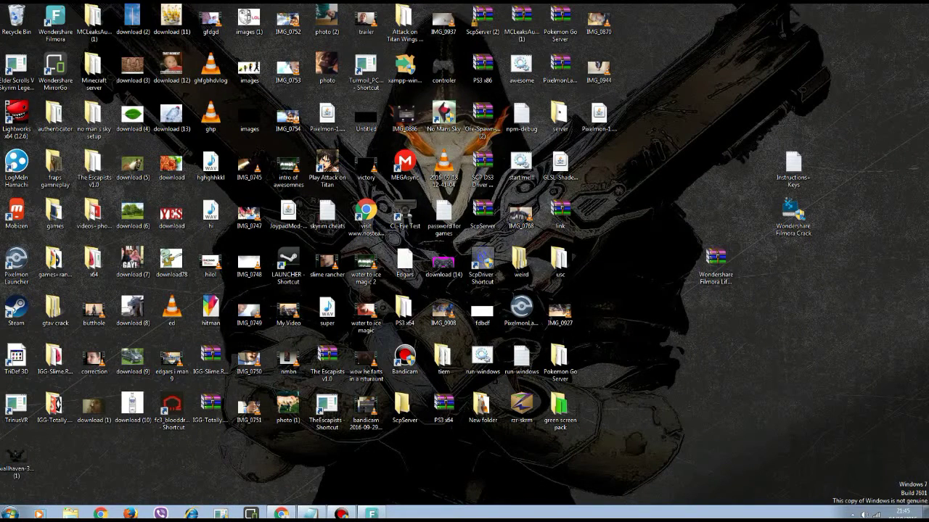